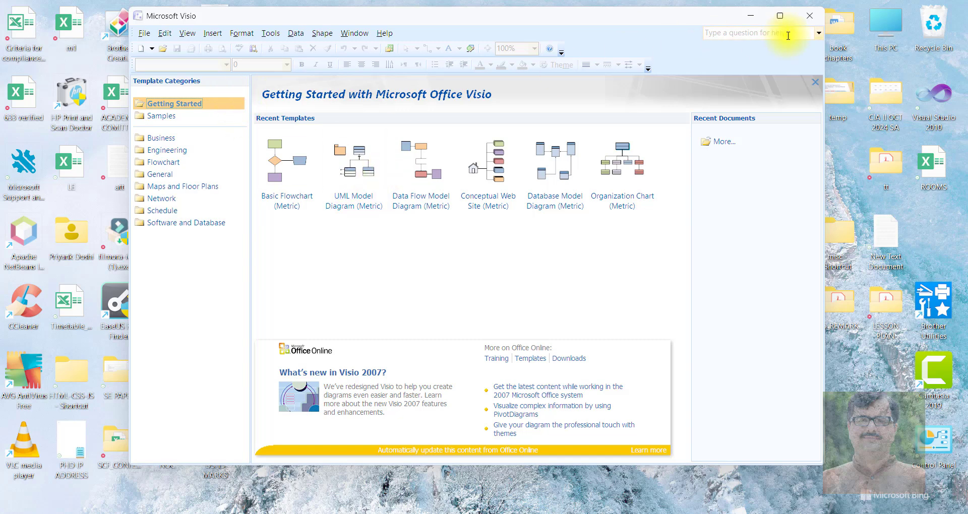
- Maximize the window and browse the Business, Engineering, Flowchart and General template categories
{"action": "left_click", "coordinate": [782, 17]}
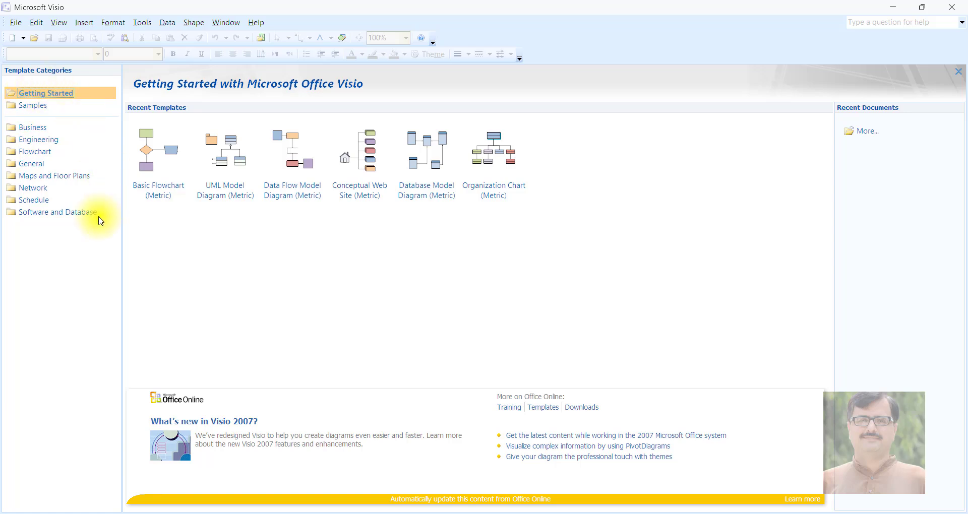
{"action": "left_click", "coordinate": [28, 129]}
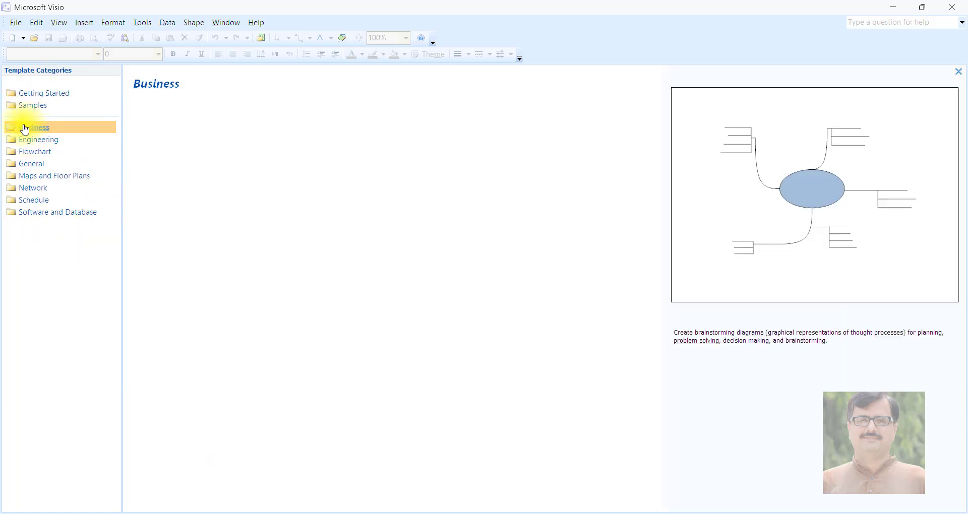
{"action": "left_click", "coordinate": [35, 141]}
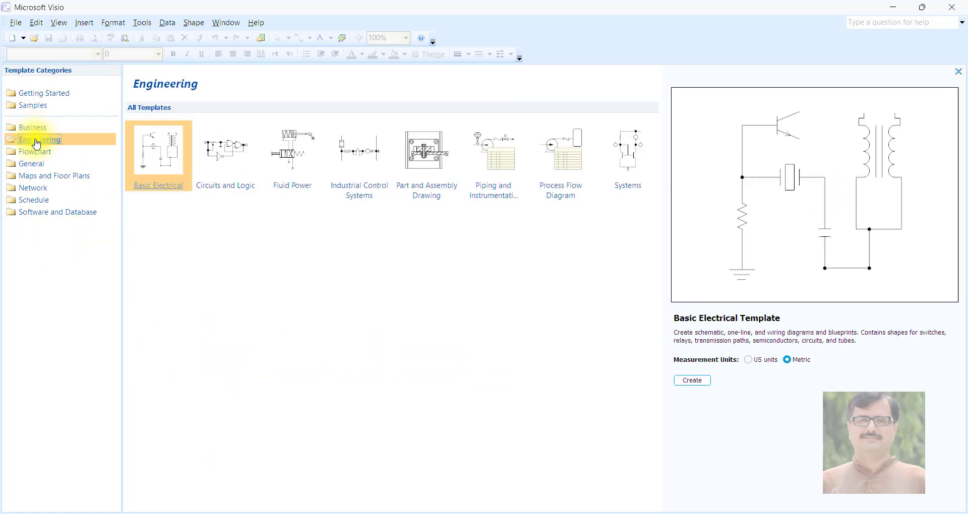
{"action": "left_click", "coordinate": [37, 152]}
{"action": "left_click", "coordinate": [44, 166]}
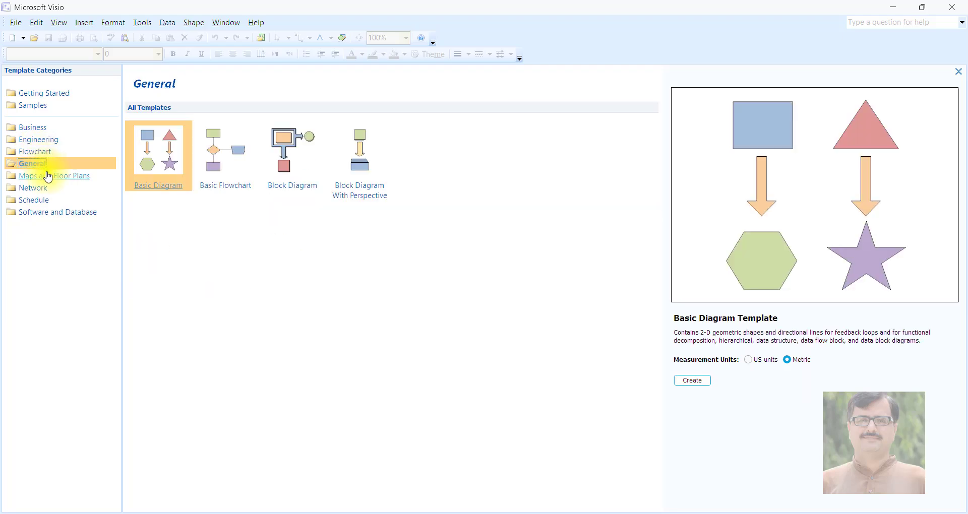
- Preview the Space Plan, Detailed Network Diagram and Gantt Chart templates in the Maps and Floor Plans, Network and Schedule categories
{"action": "left_click", "coordinate": [48, 178]}
{"action": "left_click", "coordinate": [497, 233]}
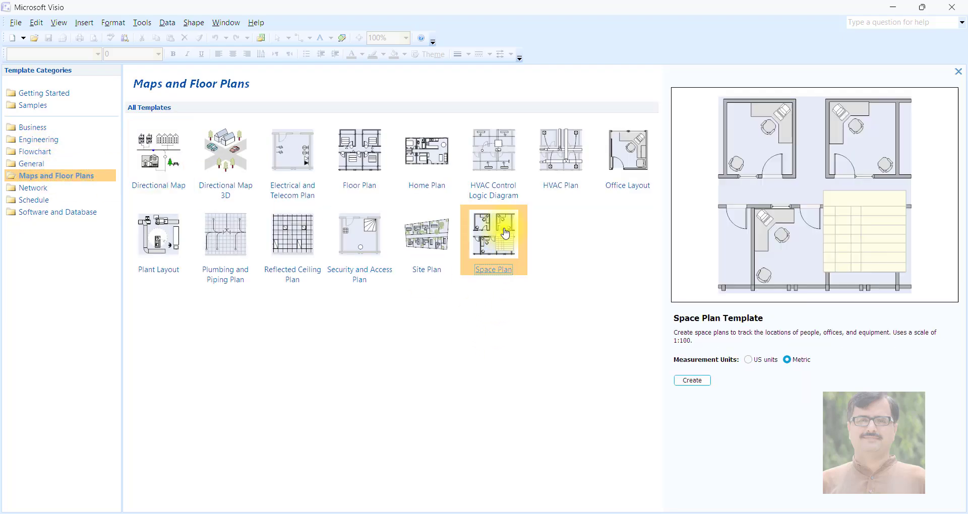
{"action": "left_click", "coordinate": [39, 194]}
{"action": "left_click", "coordinate": [227, 147]}
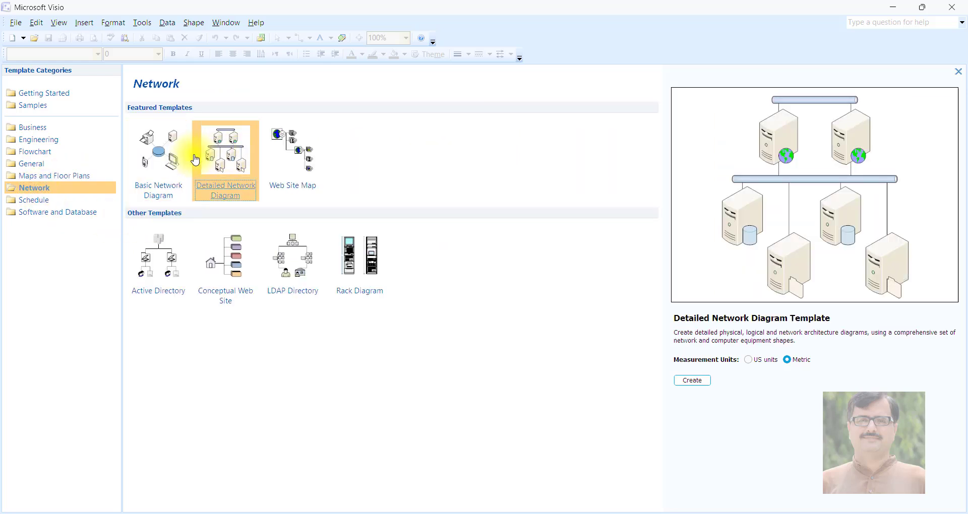
{"action": "left_click", "coordinate": [46, 202]}
{"action": "left_click", "coordinate": [224, 152]}
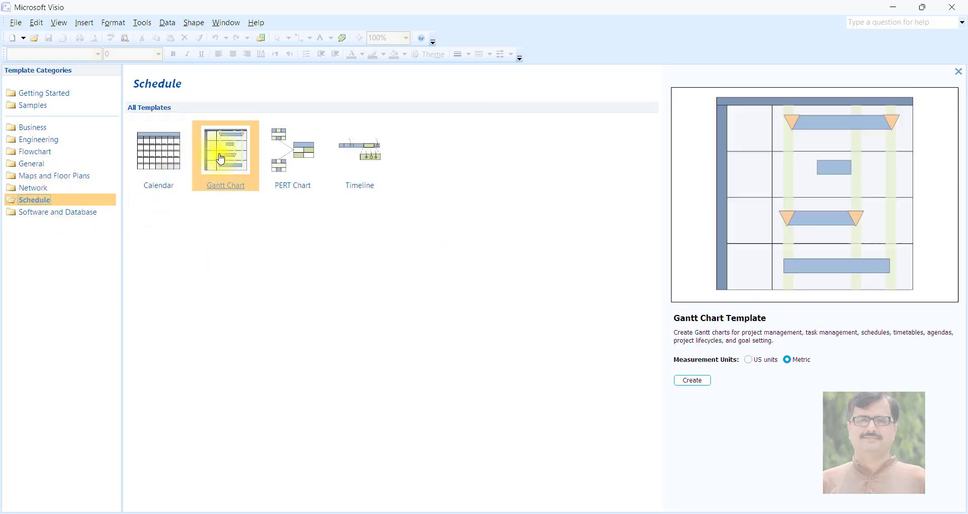
- Preview the UML Model, Database Model, Conceptual Web Site and Data Flow Model Diagram templates in the Software and Database category
{"action": "left_click", "coordinate": [56, 213]}
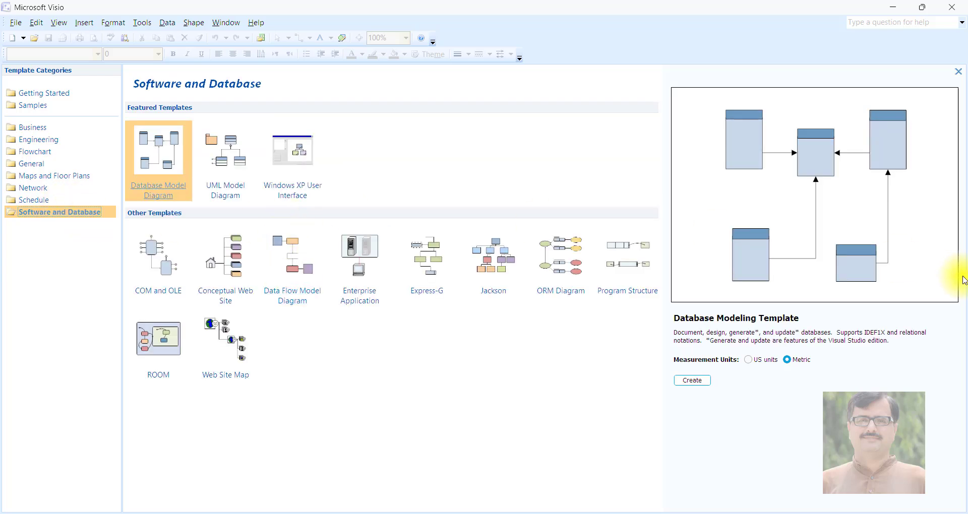
{"action": "left_click", "coordinate": [229, 164]}
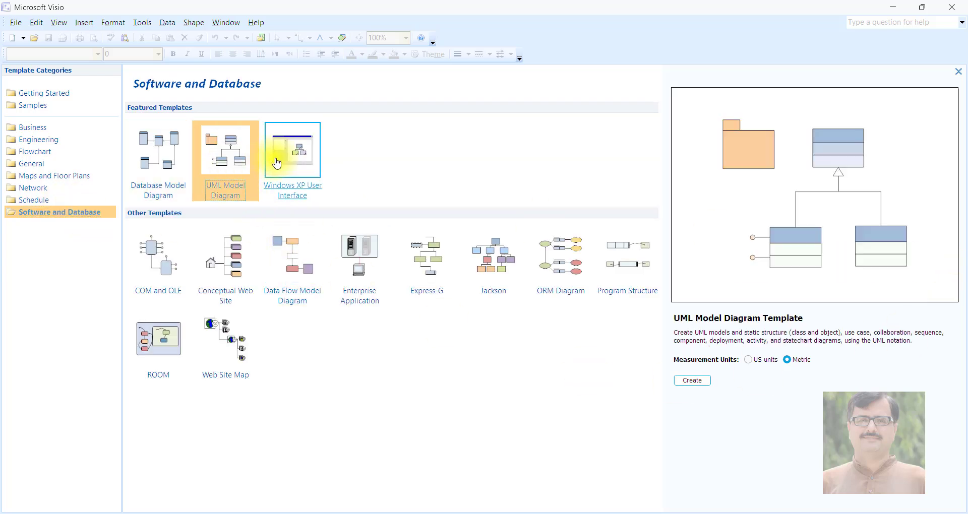
{"action": "left_click", "coordinate": [160, 151]}
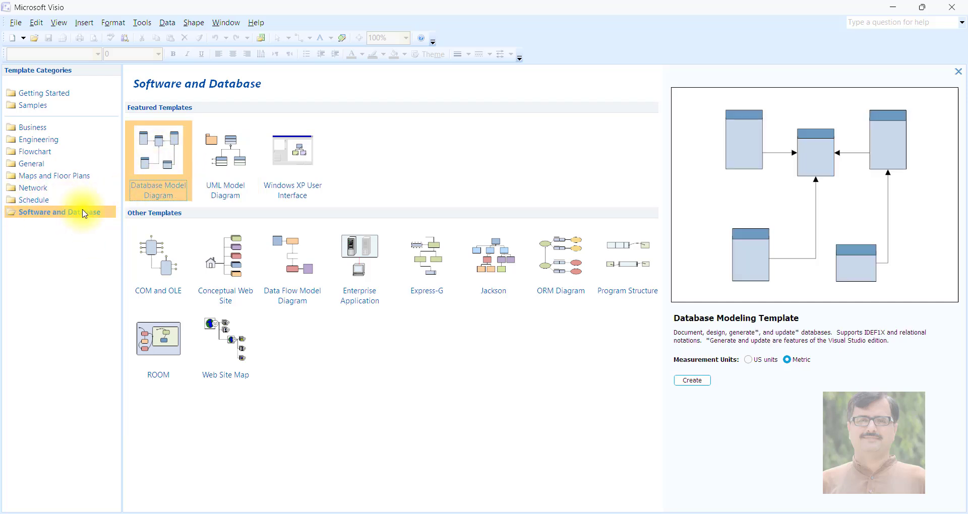
{"action": "left_click", "coordinate": [242, 275]}
{"action": "left_click", "coordinate": [309, 268]}
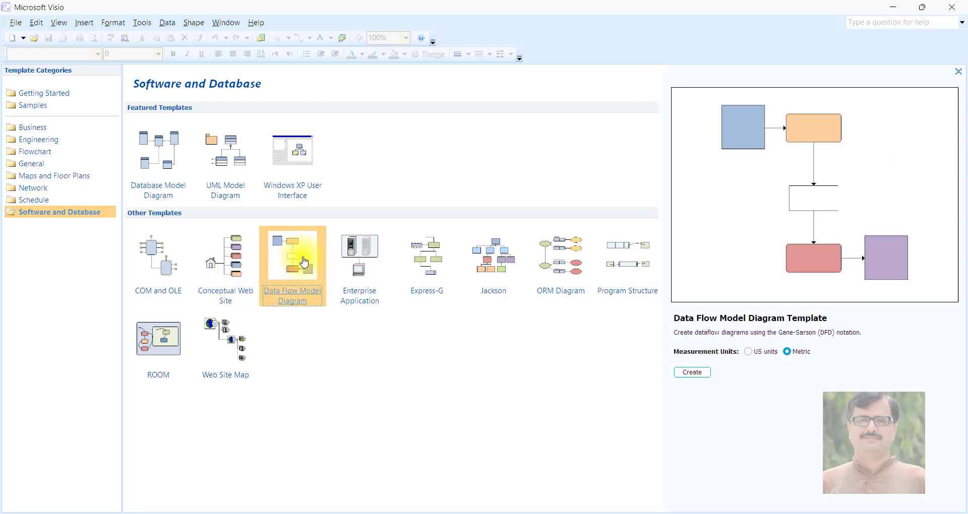
- Return to the Engineering and Flowchart categories and preview the Cross Functional Flowchart and Work Flow Diagram templates
{"action": "left_click", "coordinate": [40, 141]}
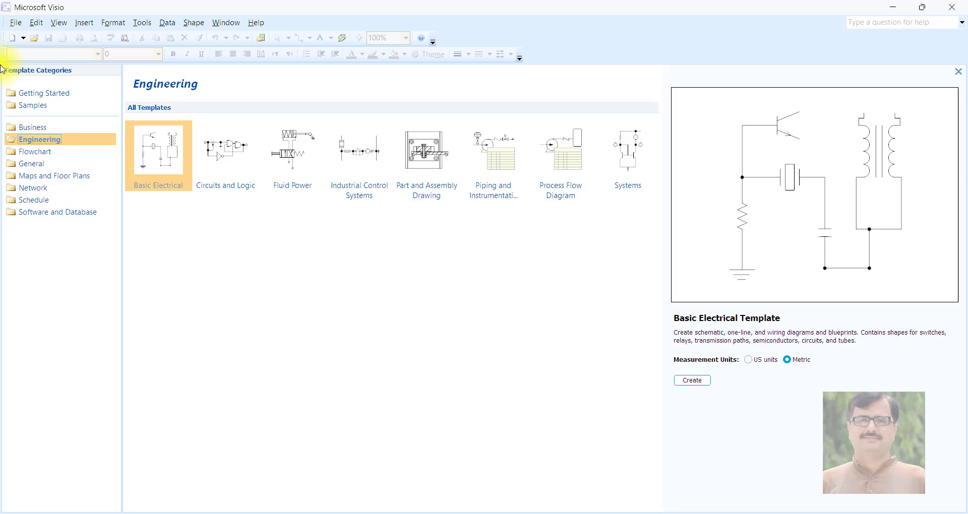
{"action": "left_click", "coordinate": [45, 153]}
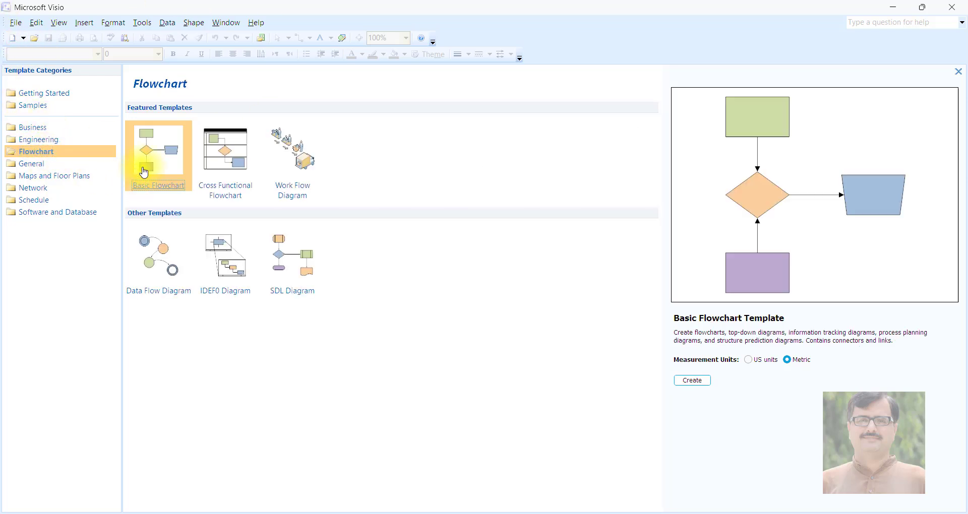
{"action": "left_click", "coordinate": [247, 181]}
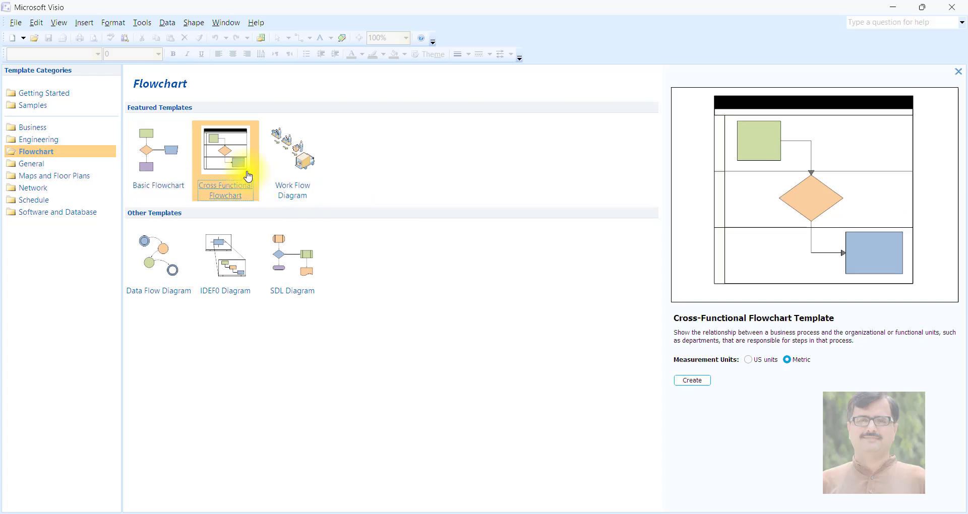
{"action": "left_click", "coordinate": [288, 171]}
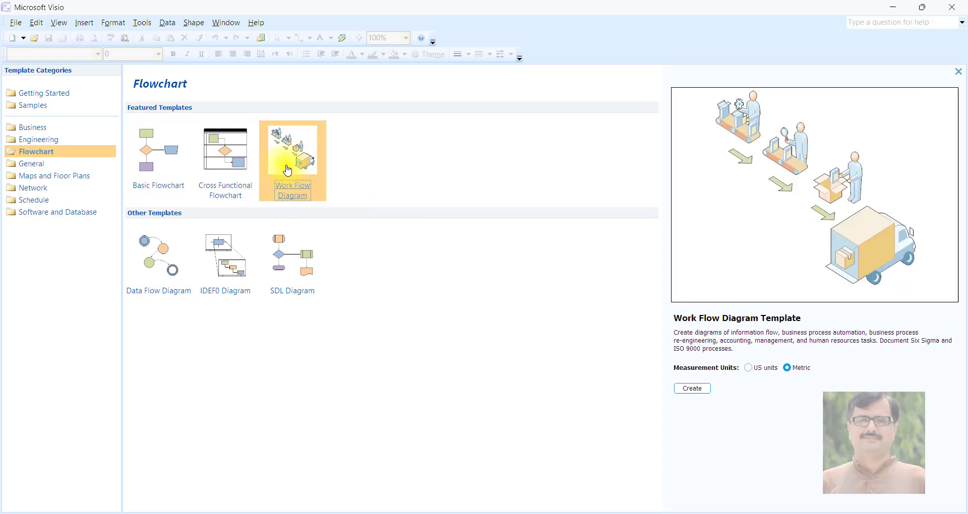
- Preview the Engineering templates one by one, from Circuits and Logic through Process Flow Diagram to Systems
{"action": "left_click", "coordinate": [33, 142]}
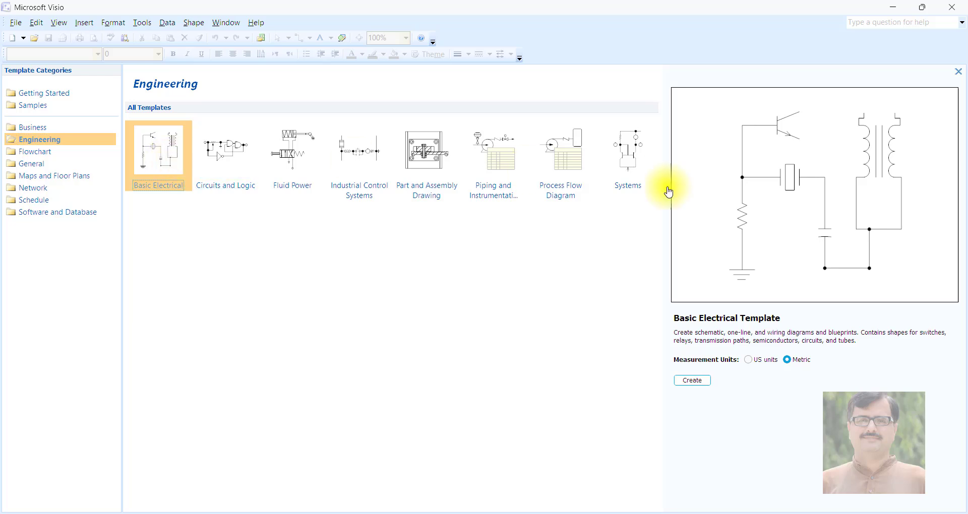
{"action": "left_click", "coordinate": [236, 153]}
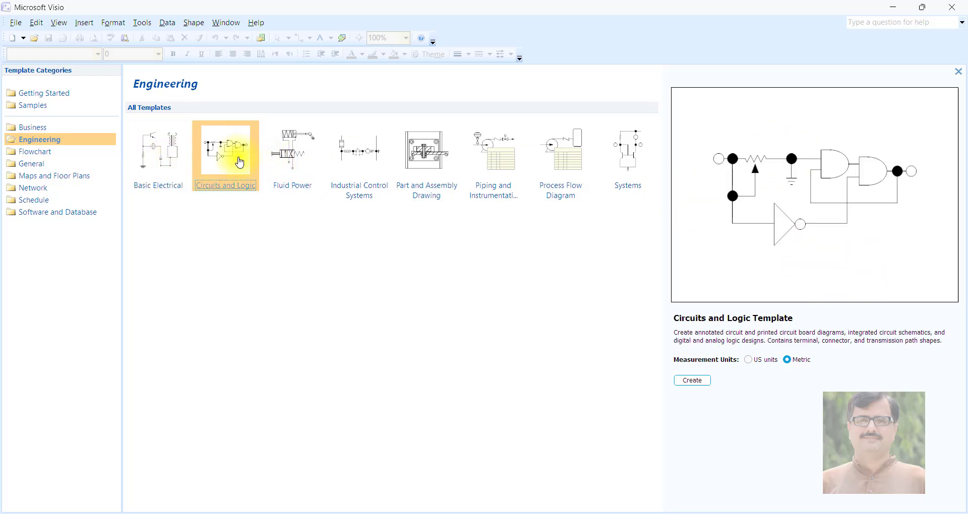
{"action": "left_click", "coordinate": [273, 157]}
{"action": "left_click", "coordinate": [345, 150]}
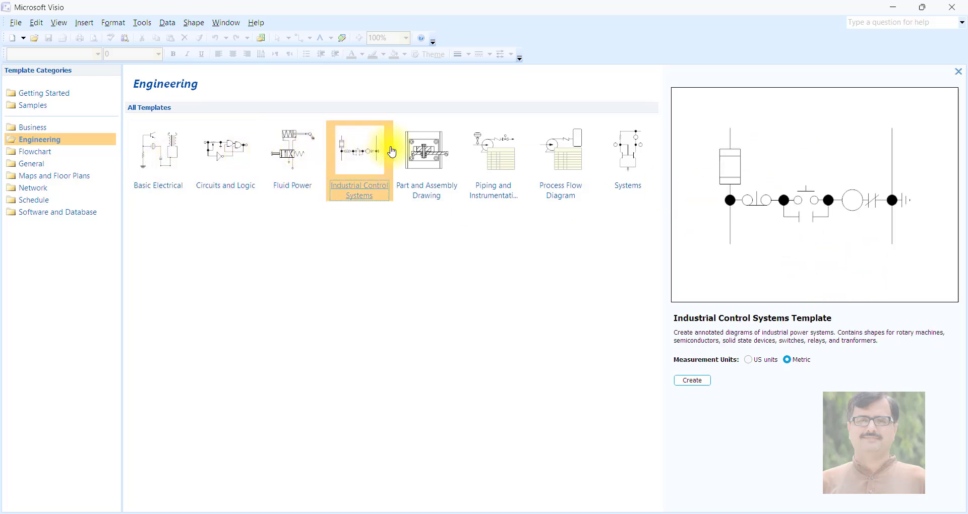
{"action": "left_click", "coordinate": [409, 152]}
{"action": "left_click", "coordinate": [488, 154]}
{"action": "left_click", "coordinate": [552, 158]}
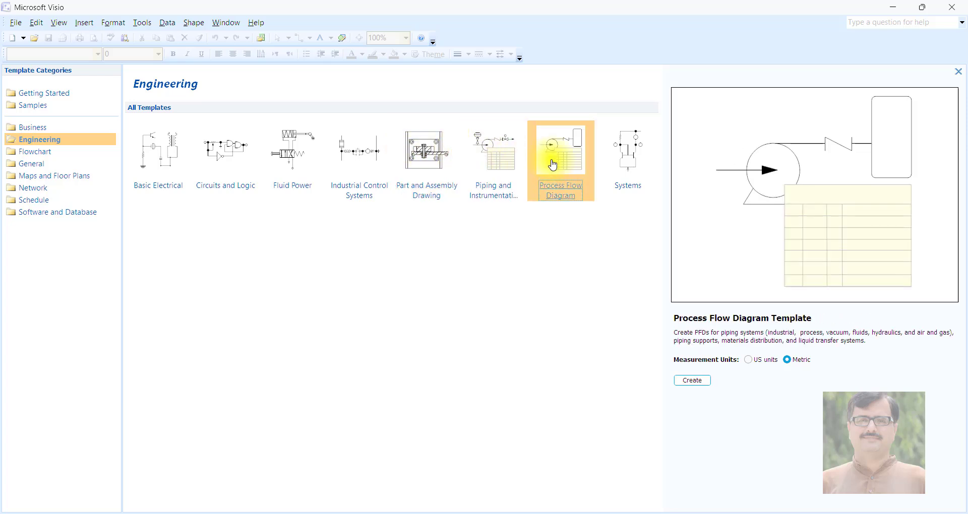
{"action": "left_click", "coordinate": [629, 159]}
- Revisit the Flowchart category and preview the General templates Basic Flowchart, Block Diagram, Block Diagram With Perspective and Basic Diagram
{"action": "left_click", "coordinate": [35, 153]}
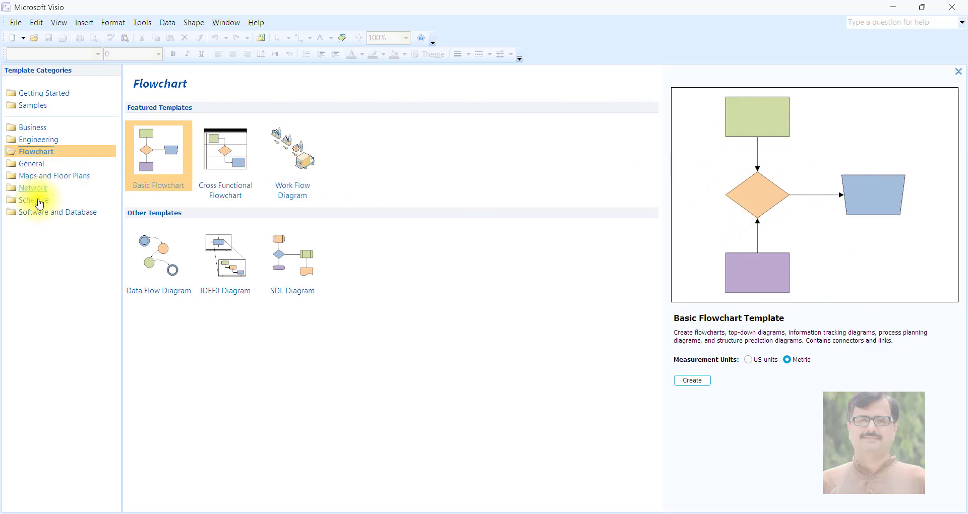
{"action": "left_click", "coordinate": [28, 164]}
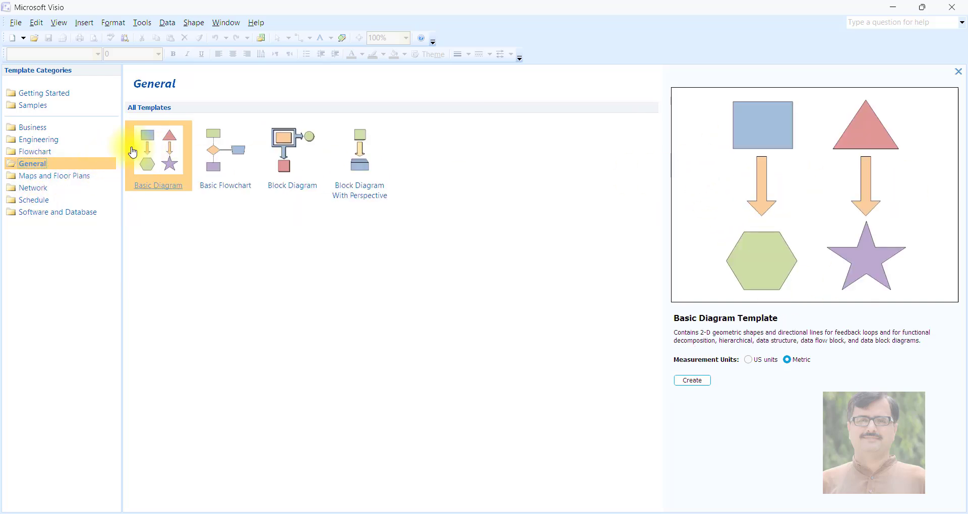
{"action": "left_click", "coordinate": [225, 152]}
{"action": "left_click", "coordinate": [284, 146]}
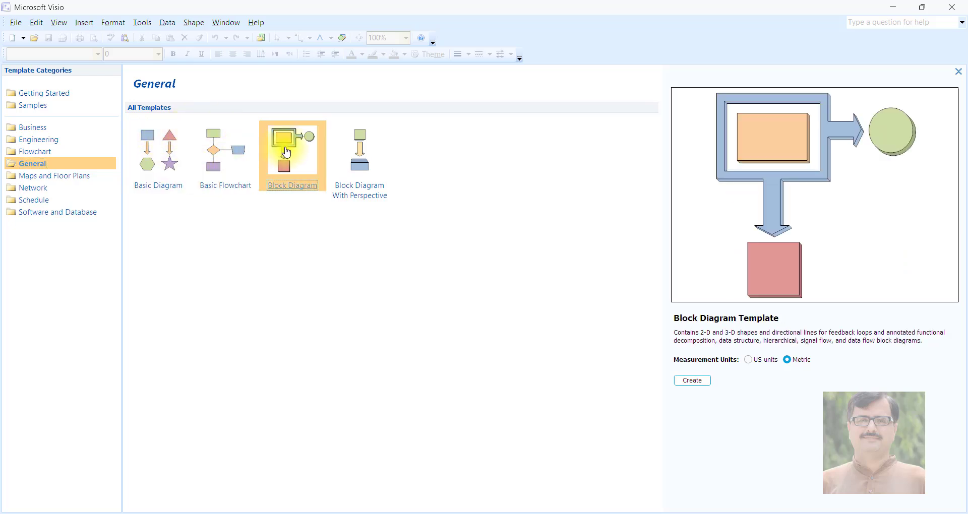
{"action": "left_click", "coordinate": [353, 152]}
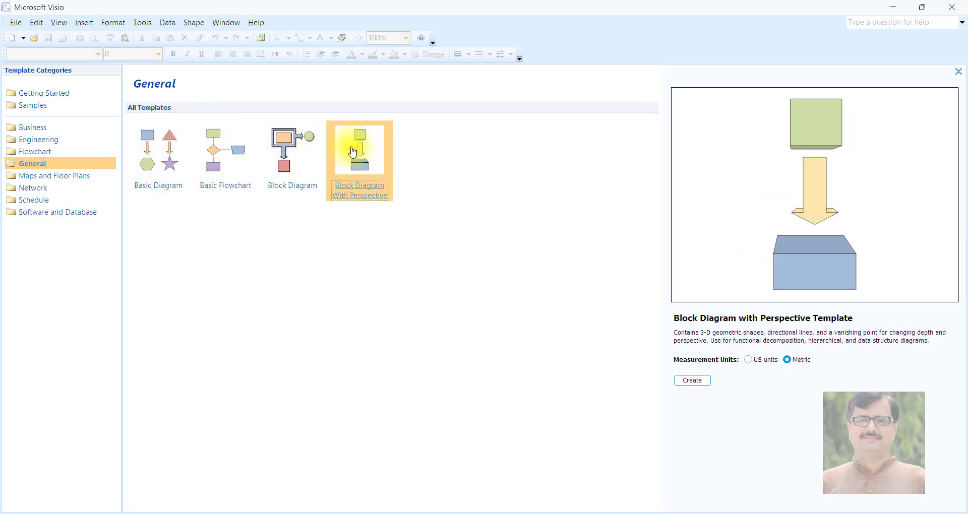
{"action": "left_click", "coordinate": [169, 158]}
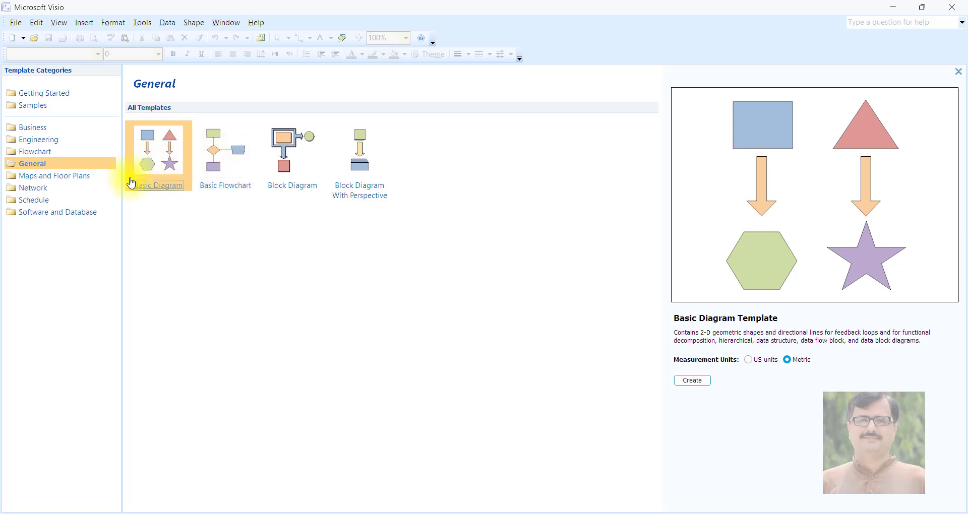
- Preview the Space, Site, Security and Access, Reflected Ceiling, Plumbing and Piping, and Plant Layout templates under Maps and Floor Plans
{"action": "left_click", "coordinate": [70, 176]}
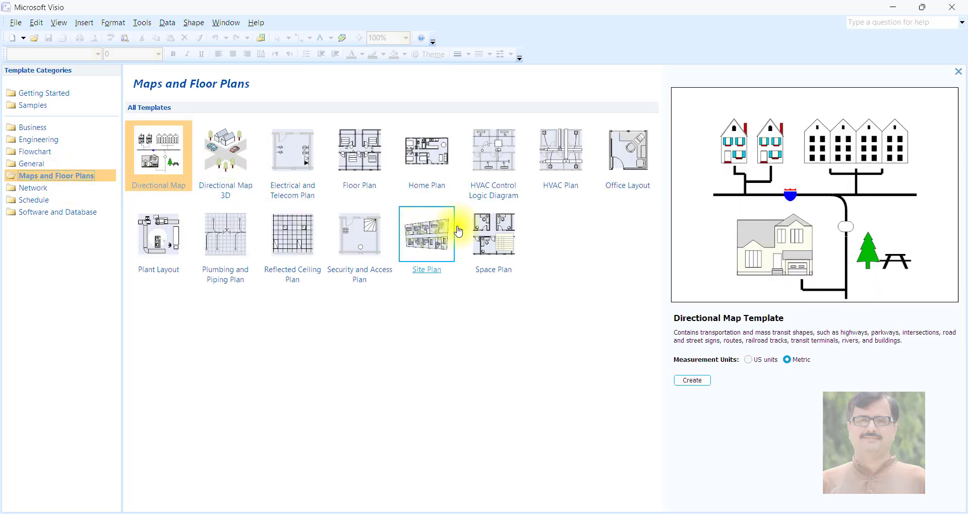
{"action": "left_click", "coordinate": [506, 232]}
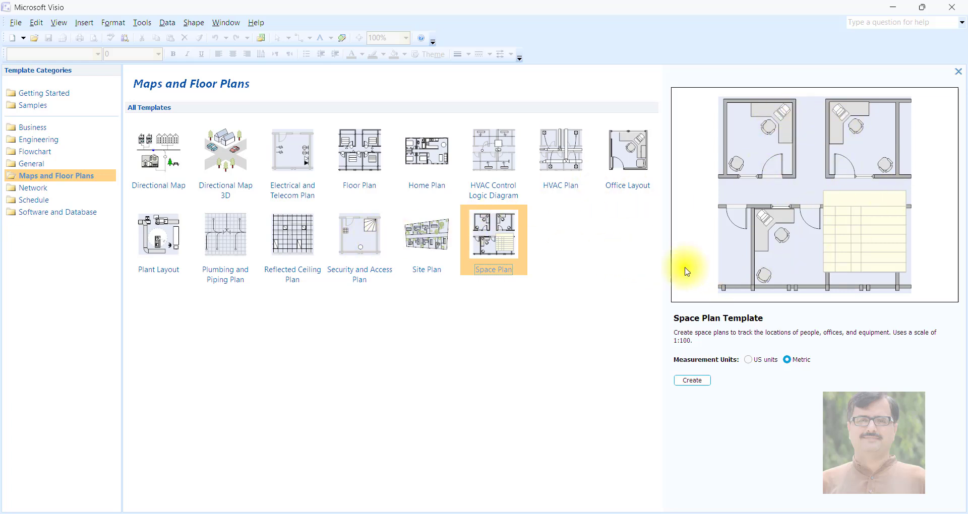
{"action": "left_click", "coordinate": [421, 242]}
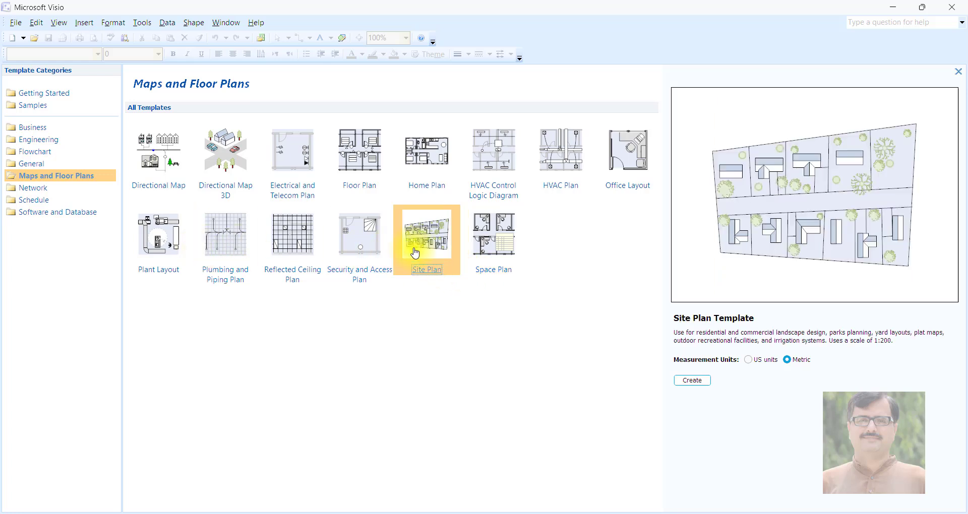
{"action": "left_click", "coordinate": [358, 251]}
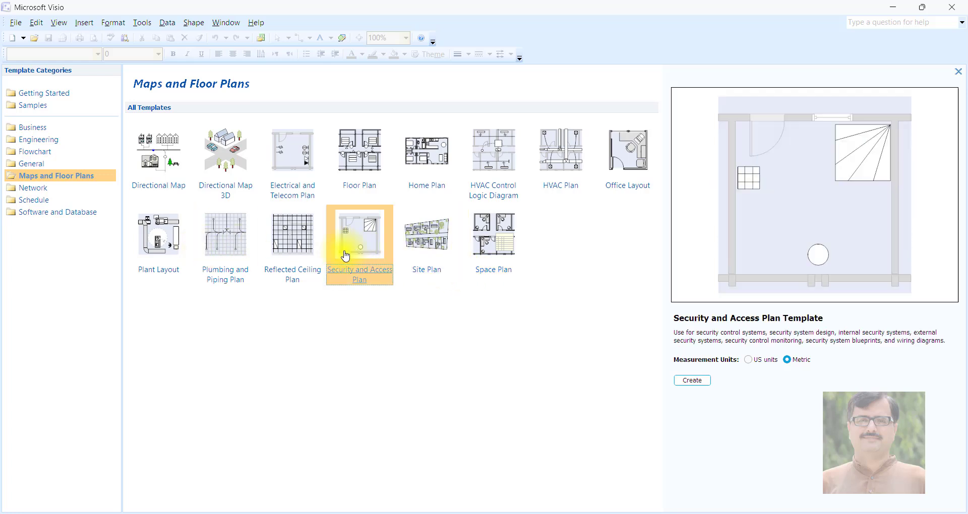
{"action": "left_click", "coordinate": [289, 252]}
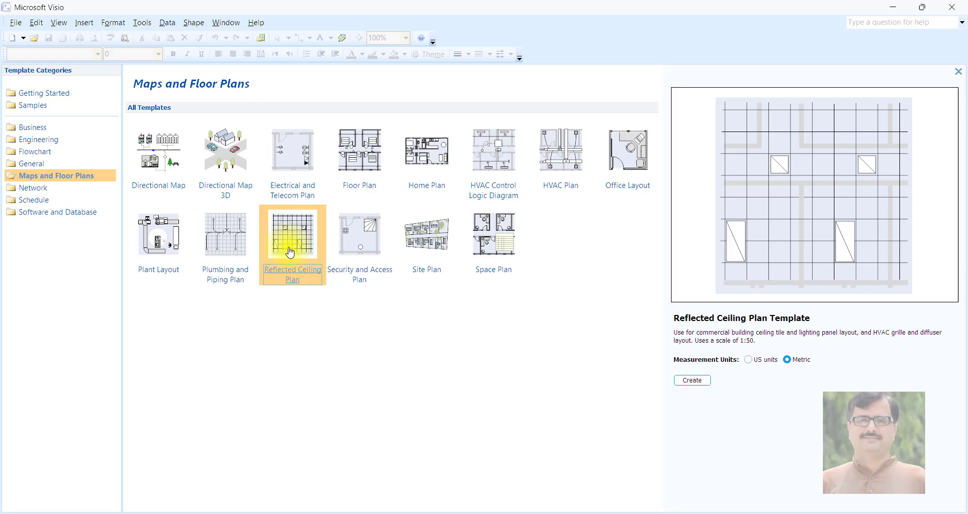
{"action": "left_click", "coordinate": [218, 246]}
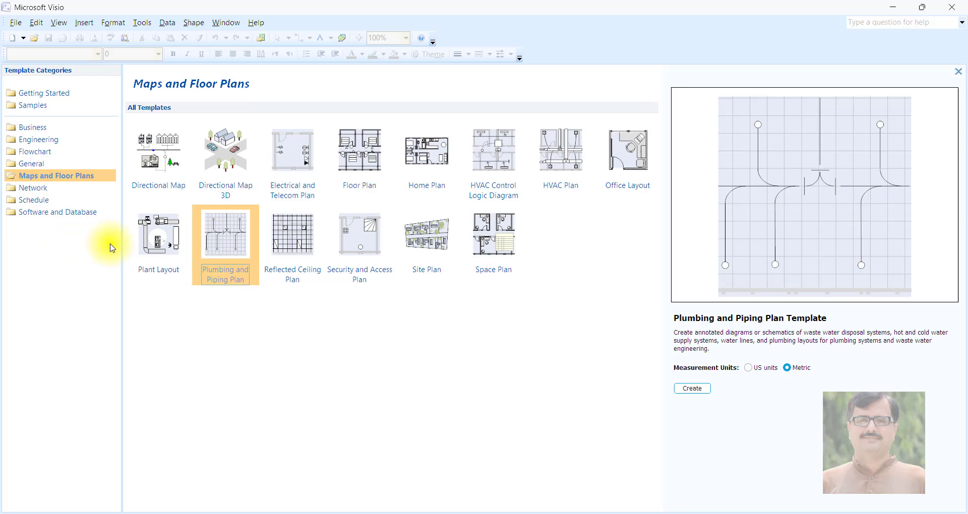
{"action": "left_click", "coordinate": [145, 239]}
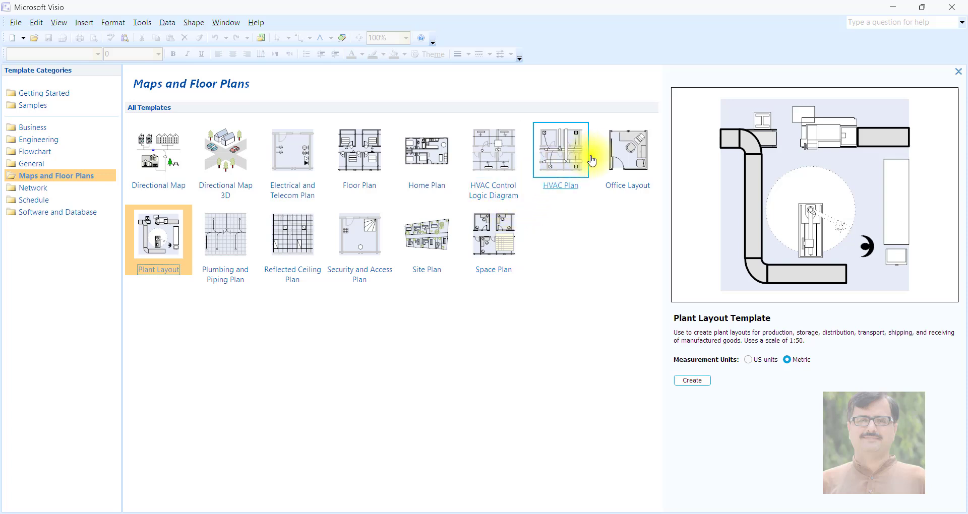
- Preview the Office Layout, HVAC Control Logic Diagram, Directional Map 3D and Directional Map templates
{"action": "left_click", "coordinate": [621, 167]}
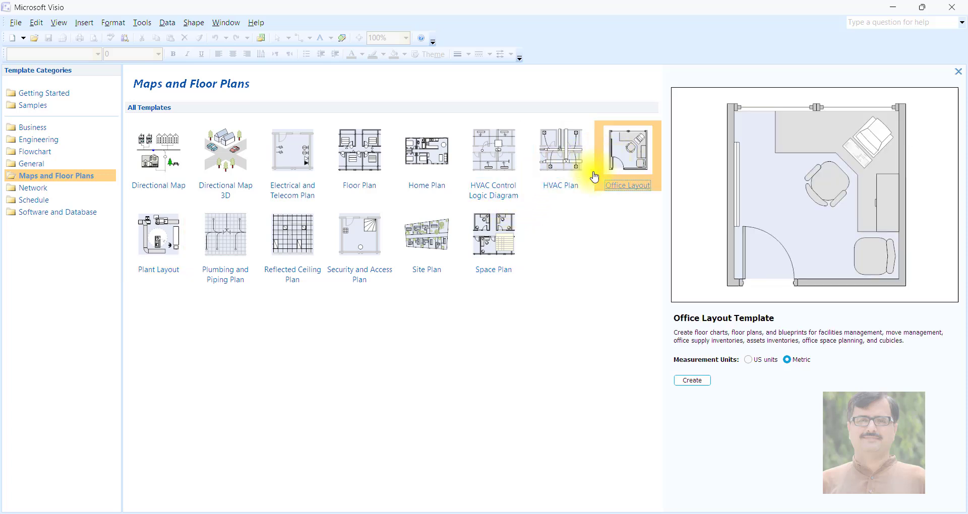
{"action": "left_click", "coordinate": [496, 171]}
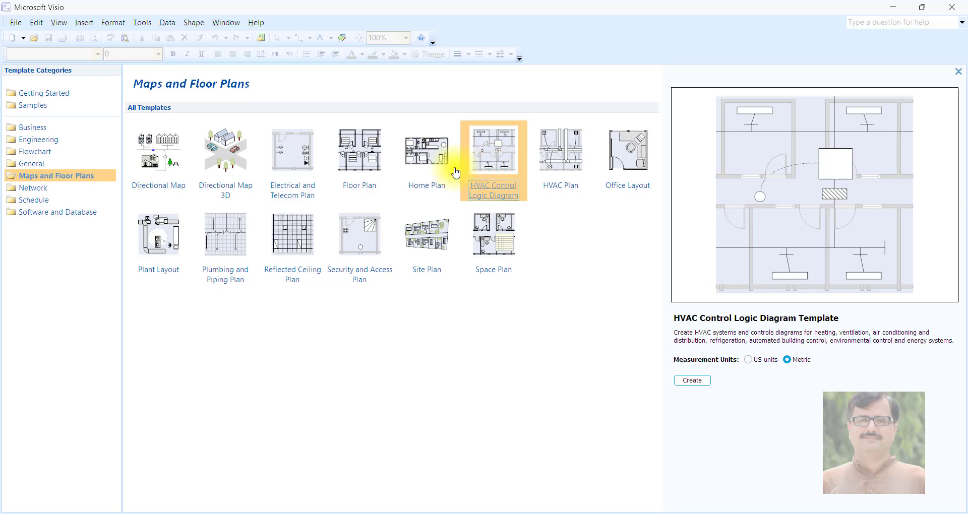
{"action": "left_click", "coordinate": [221, 152]}
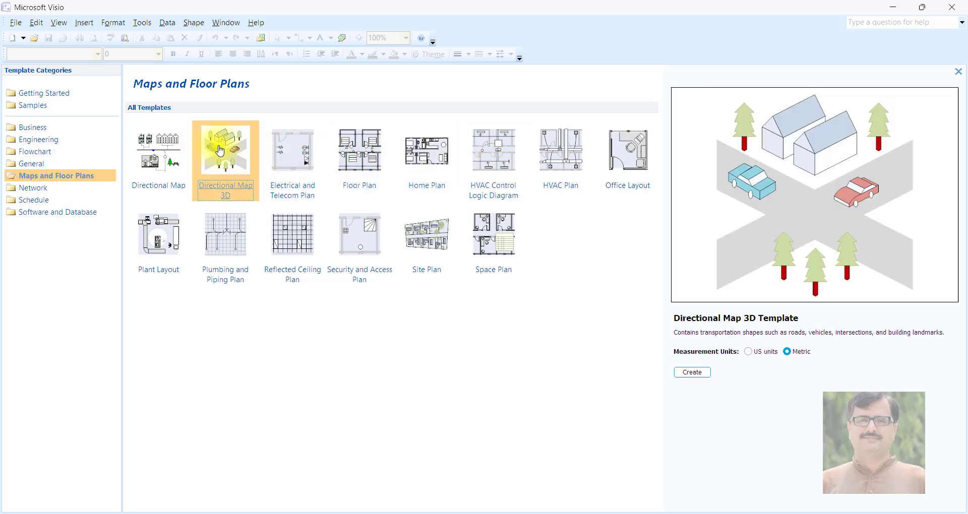
{"action": "left_click", "coordinate": [141, 152]}
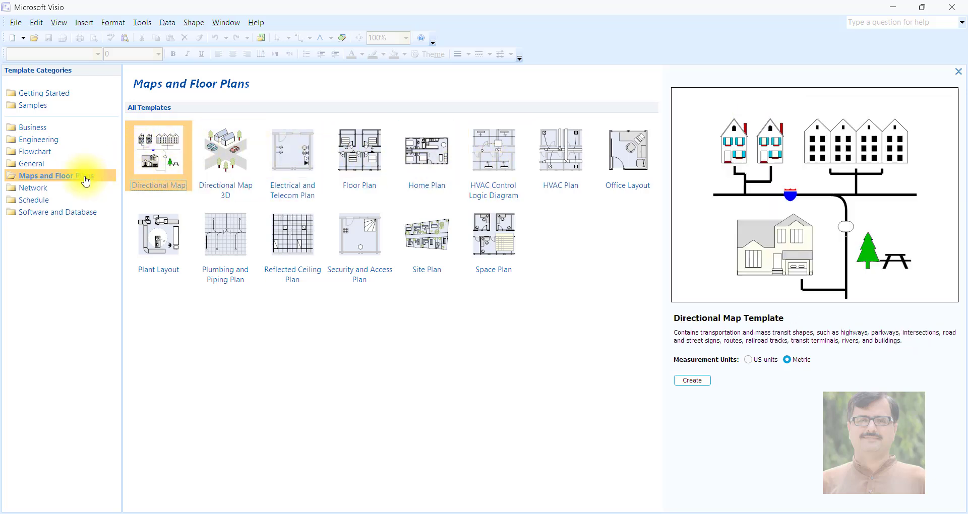
- Preview the Basic Network Diagram, Detailed Network Diagram and Web Site Map templates in the Network category
{"action": "left_click", "coordinate": [37, 190]}
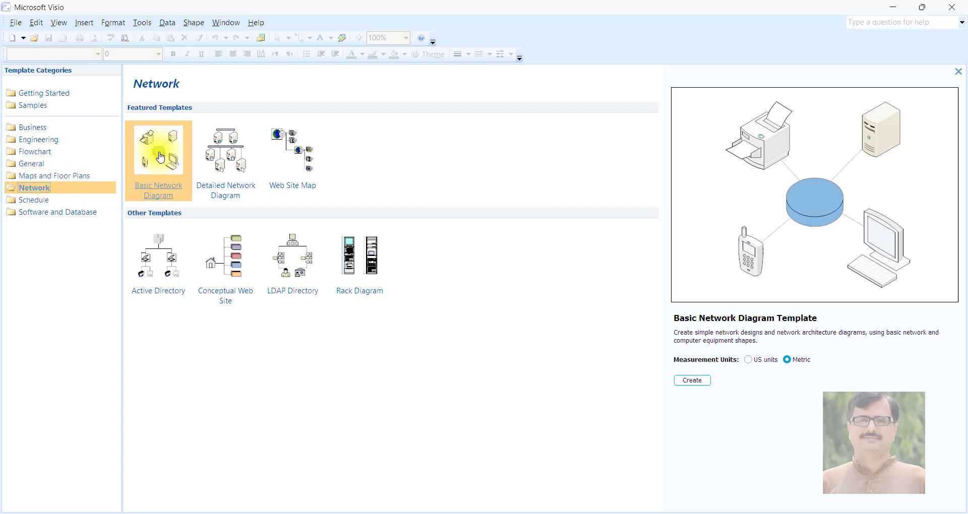
{"action": "left_click", "coordinate": [210, 157]}
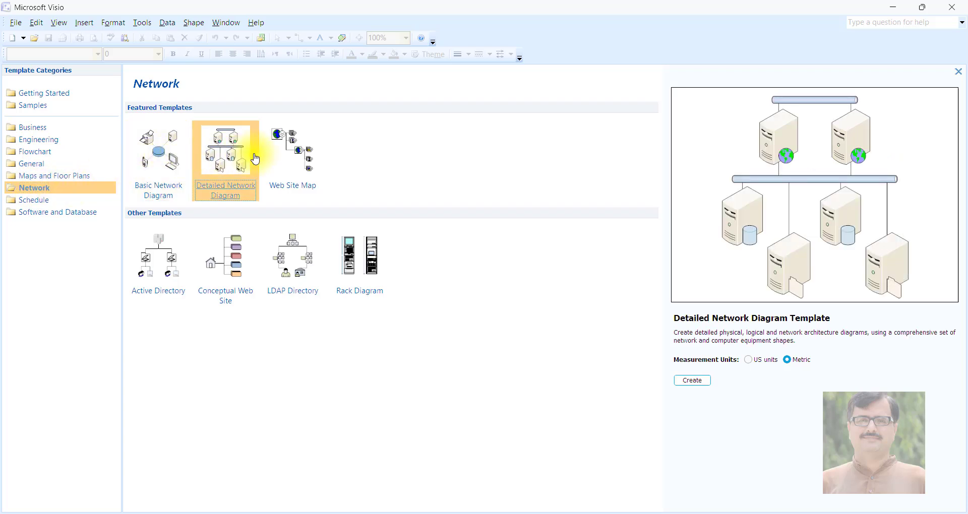
{"action": "left_click", "coordinate": [314, 166]}
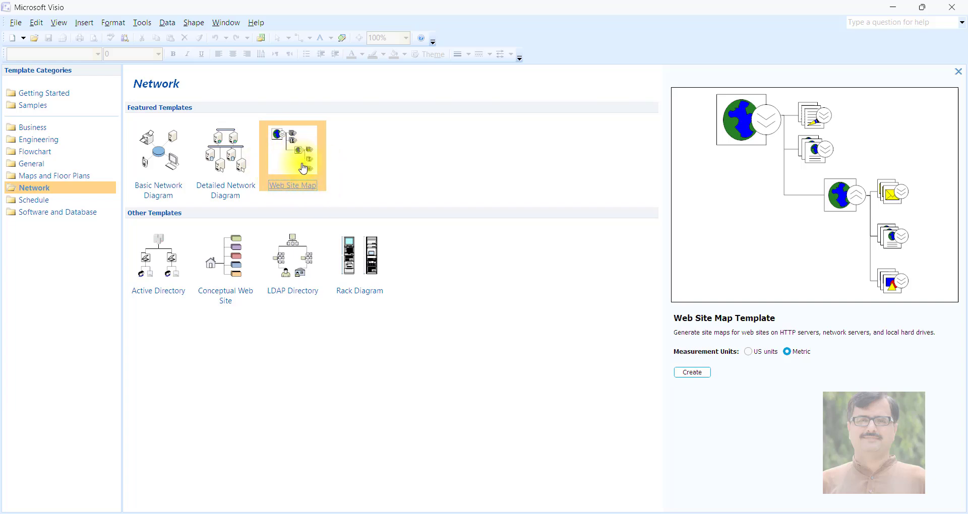
- Preview the Calendar, Gantt Chart, PERT Chart and Timeline templates in the Schedule category
{"action": "left_click", "coordinate": [42, 201]}
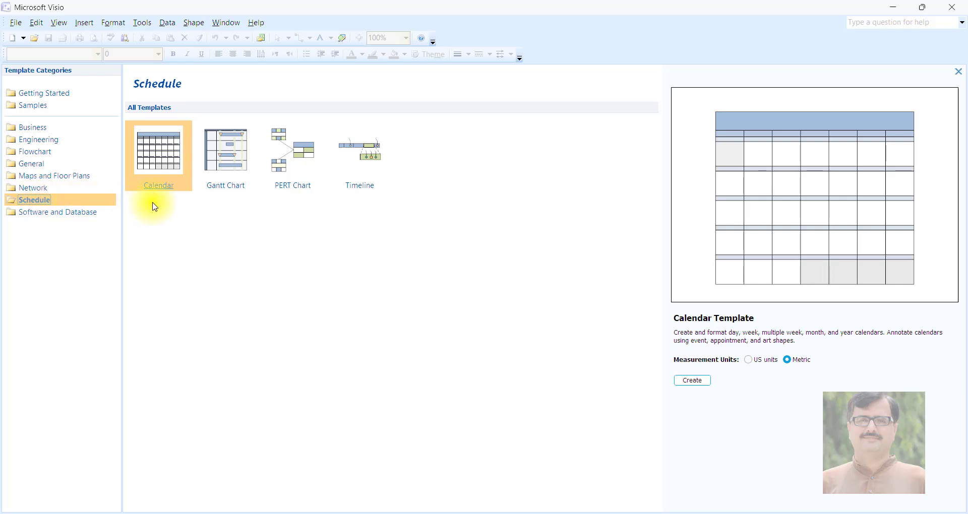
{"action": "left_click", "coordinate": [234, 160]}
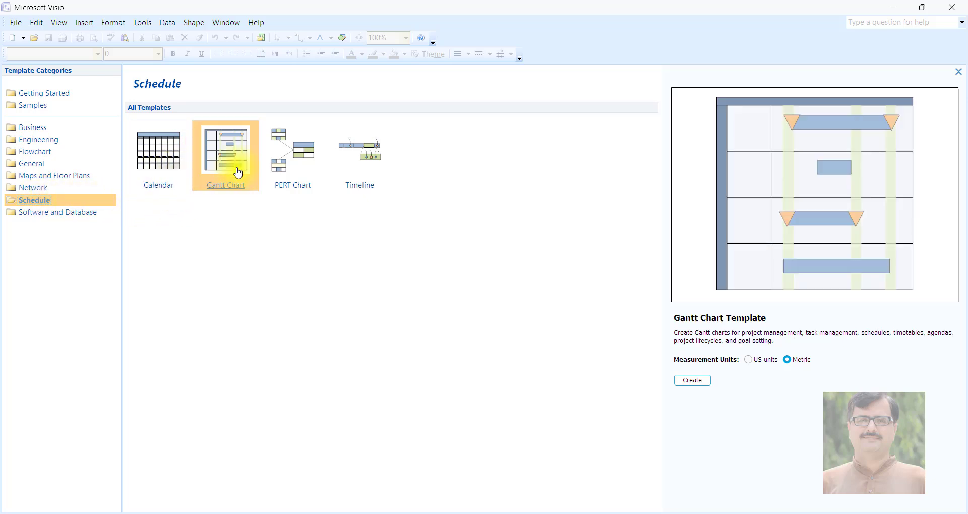
{"action": "left_click", "coordinate": [165, 162]}
{"action": "left_click", "coordinate": [214, 154]}
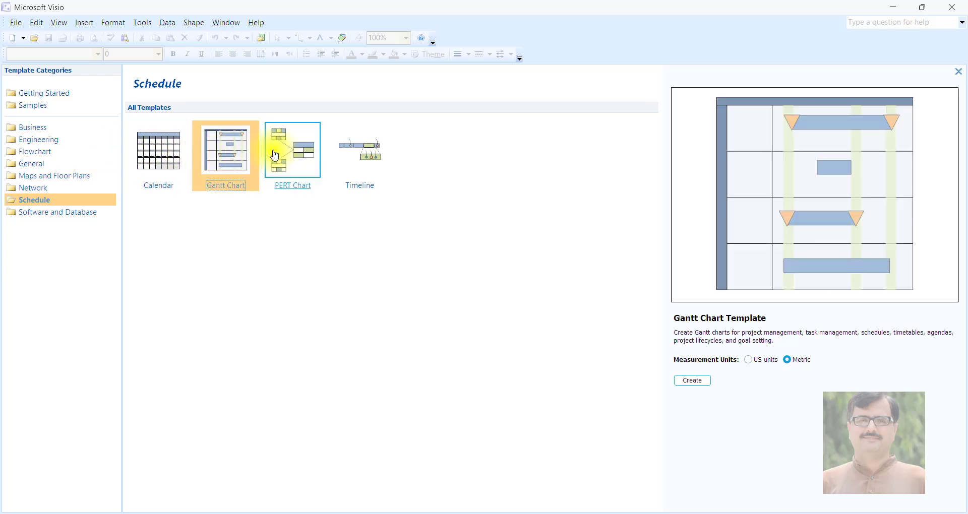
{"action": "left_click", "coordinate": [277, 154]}
{"action": "left_click", "coordinate": [359, 158]}
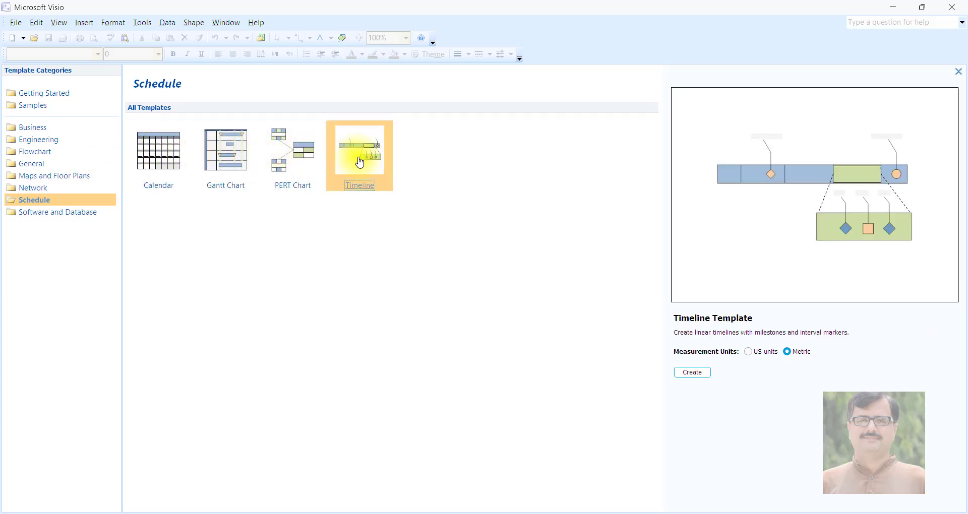
{"action": "left_click", "coordinate": [173, 156]}
{"action": "left_click", "coordinate": [250, 151]}
{"action": "left_click", "coordinate": [279, 162]}
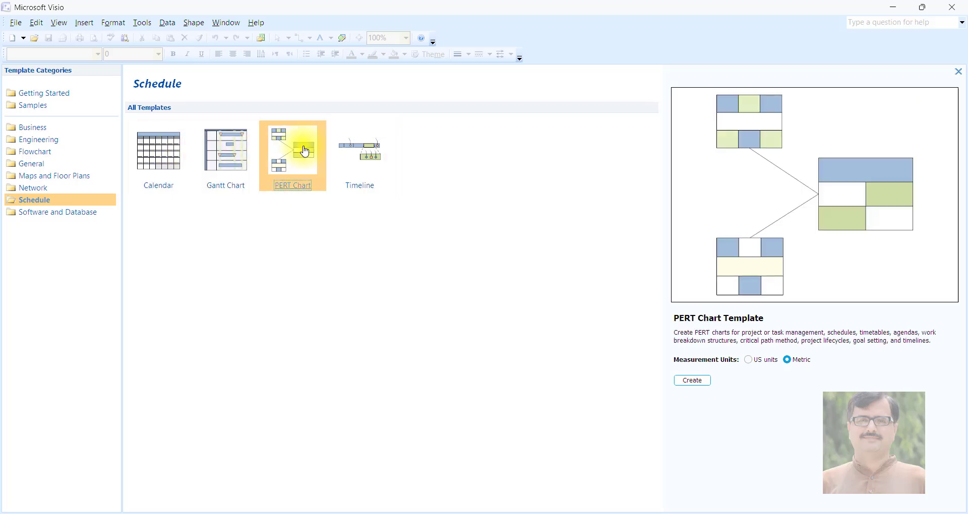
{"action": "left_click", "coordinate": [355, 151]}
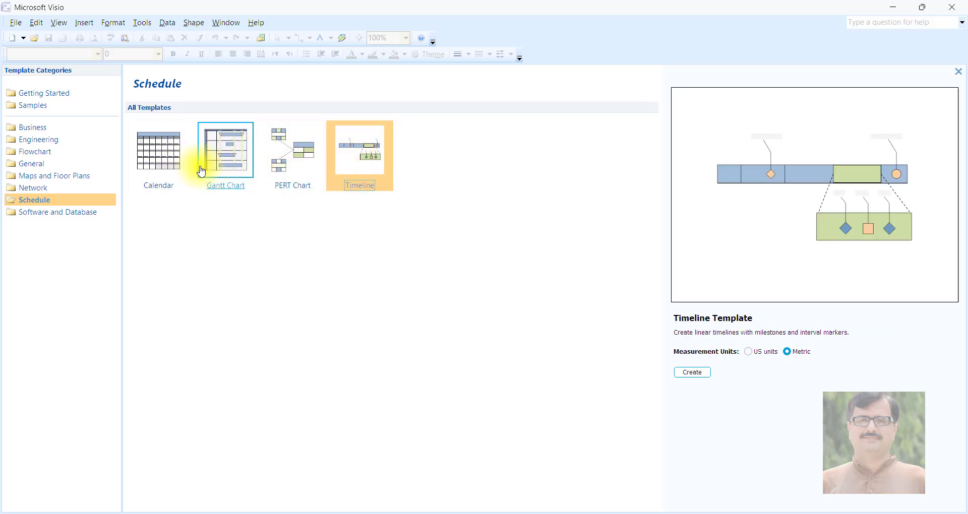
- Preview the UML Model Diagram and Database Model Diagram templates in the Software and Database category
{"action": "left_click", "coordinate": [71, 218]}
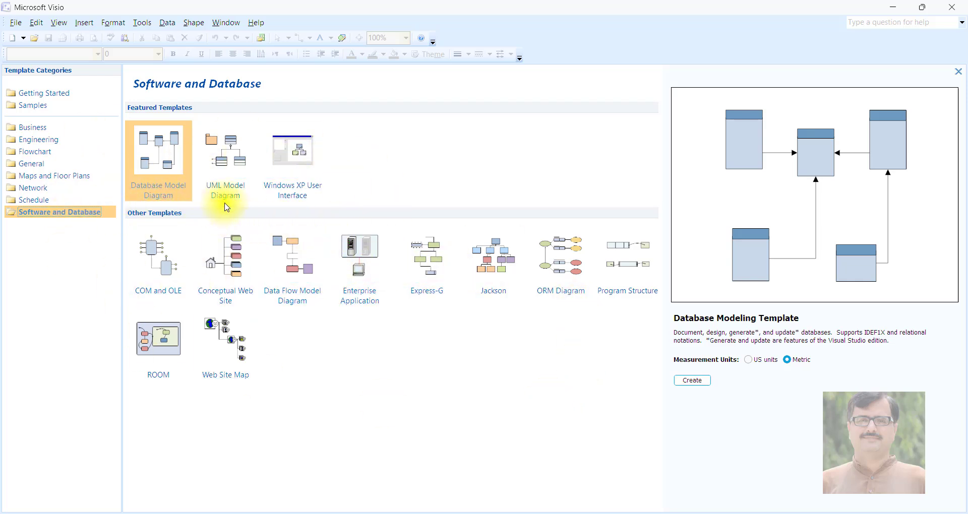
{"action": "left_click", "coordinate": [222, 189]}
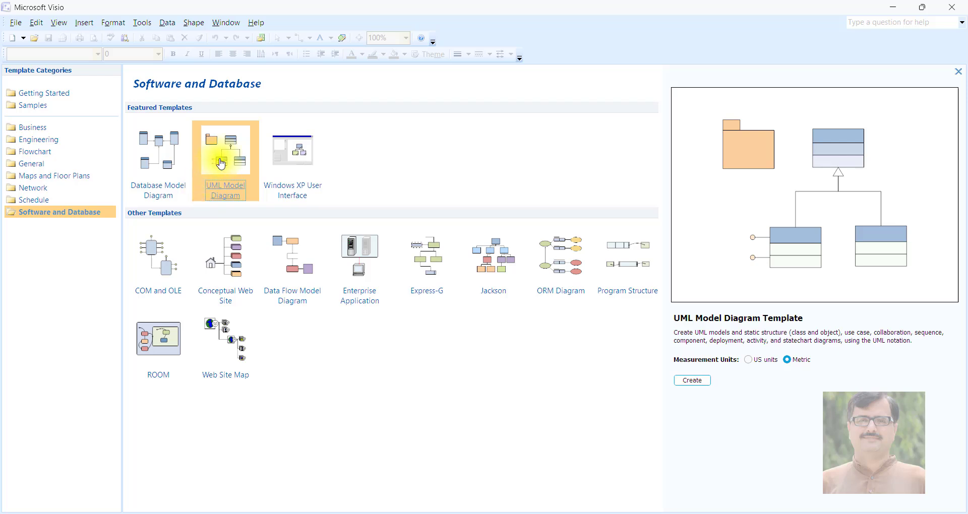
{"action": "left_click", "coordinate": [175, 170]}
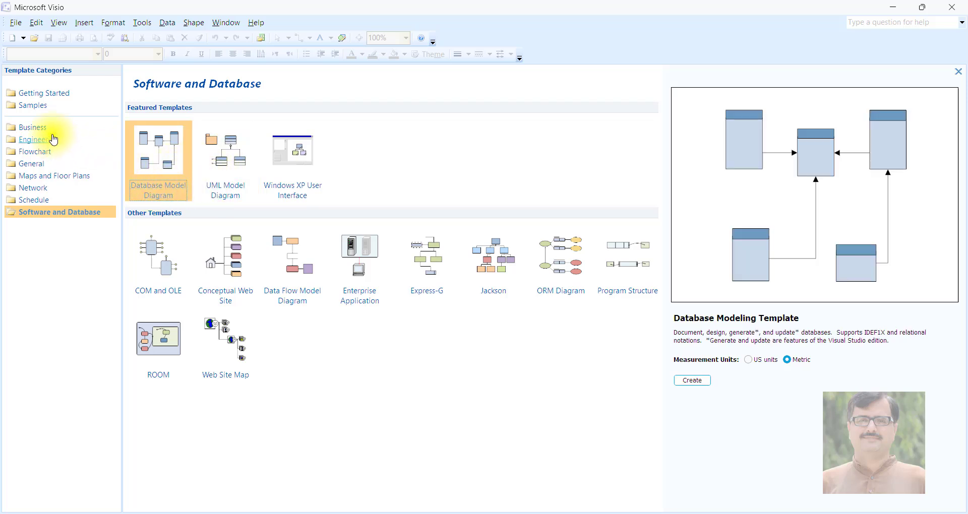
- Create a new metric drawing from the Basic Flowchart template in the Flowchart category
{"action": "left_click", "coordinate": [38, 131]}
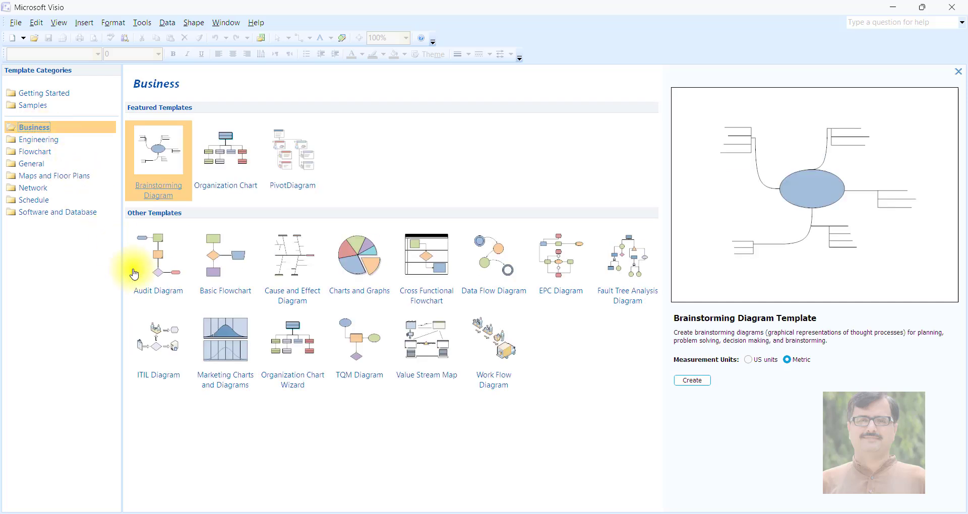
{"action": "left_click", "coordinate": [207, 265]}
{"action": "left_click", "coordinate": [41, 157]}
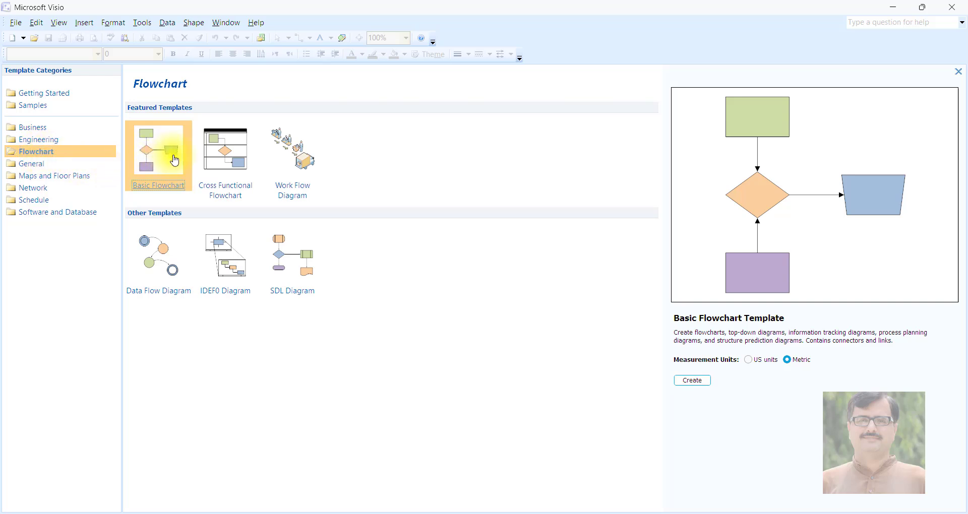
{"action": "left_click", "coordinate": [693, 382]}
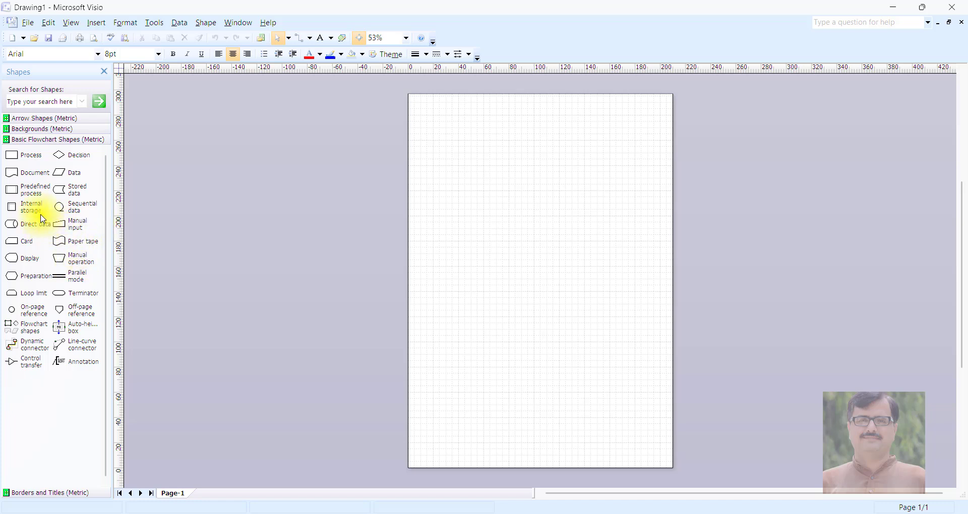
- Place a Terminator shape near the top centre of the page and label it START
{"action": "left_click", "coordinate": [407, 39]}
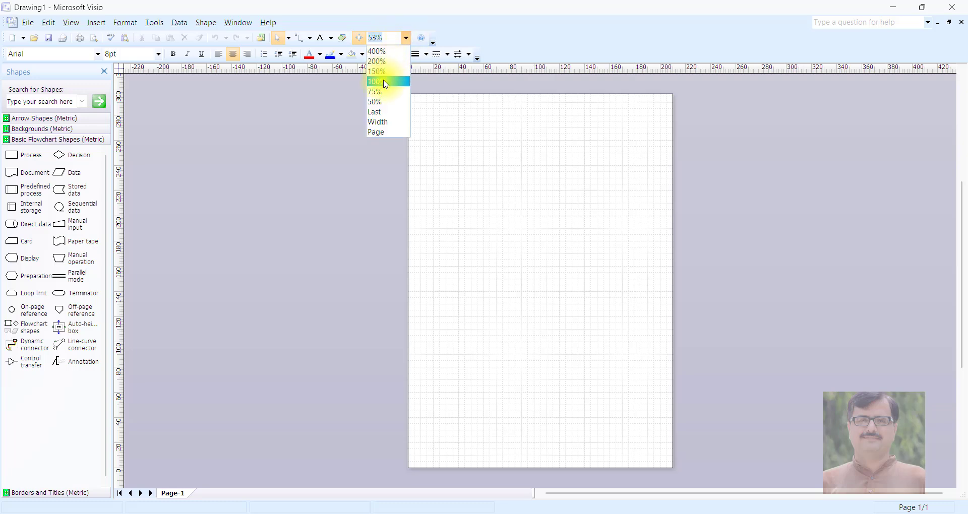
{"action": "left_click", "coordinate": [385, 70]}
{"action": "scroll", "coordinate": [396, 216], "scroll_direction": "up", "scroll_amount": 10}
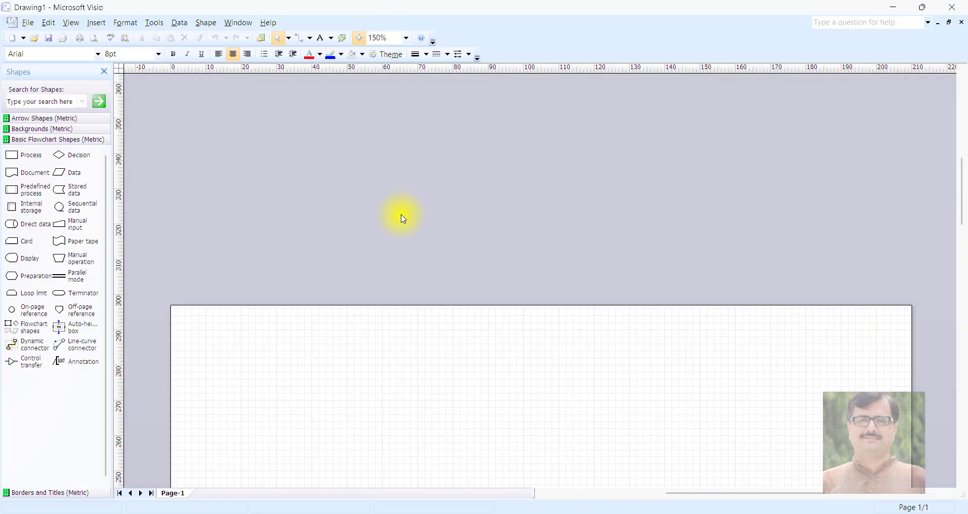
{"action": "scroll", "coordinate": [394, 227], "scroll_direction": "down", "scroll_amount": 4}
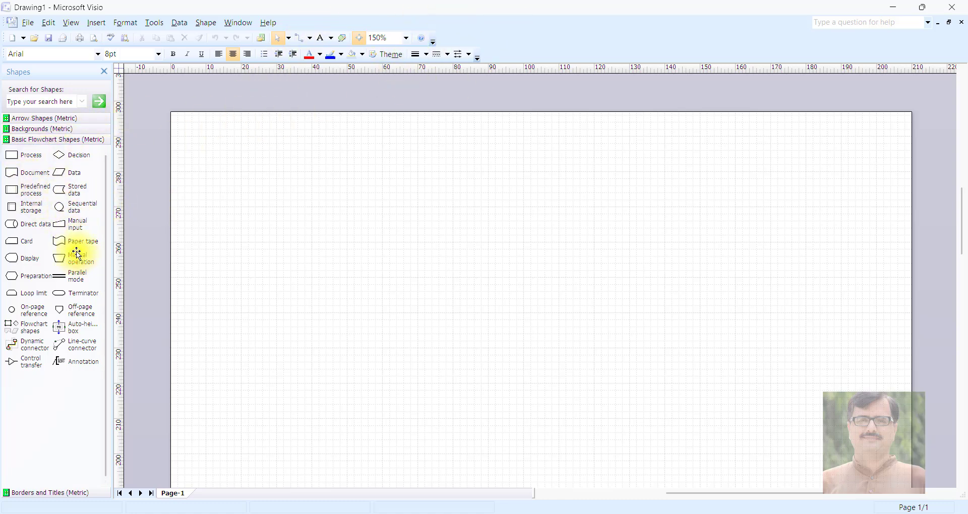
{"action": "left_click_drag", "start_coordinate": [79, 293], "coordinate": [549, 162]}
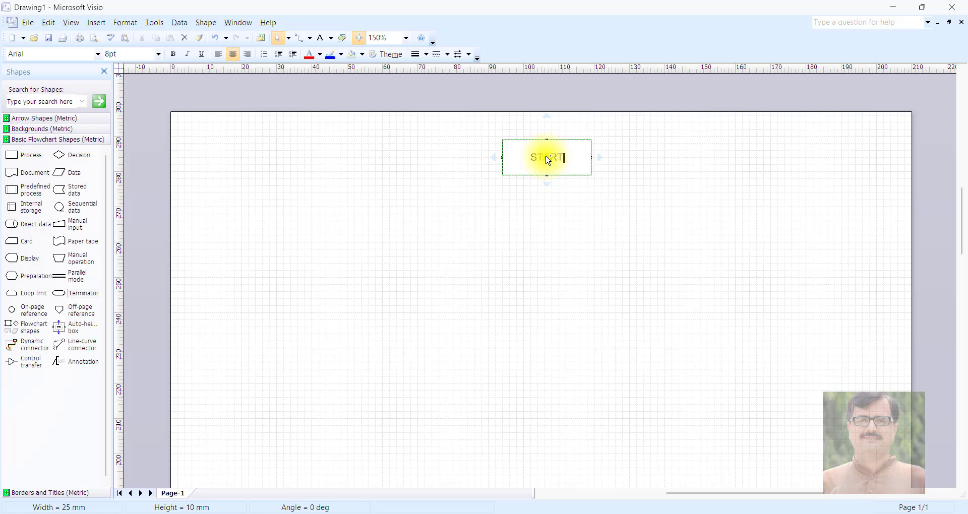
- Add a Data shape labelled INPUT A,B below START and a Decision shape labelled A>B beneath it
{"action": "left_click", "coordinate": [11, 155]}
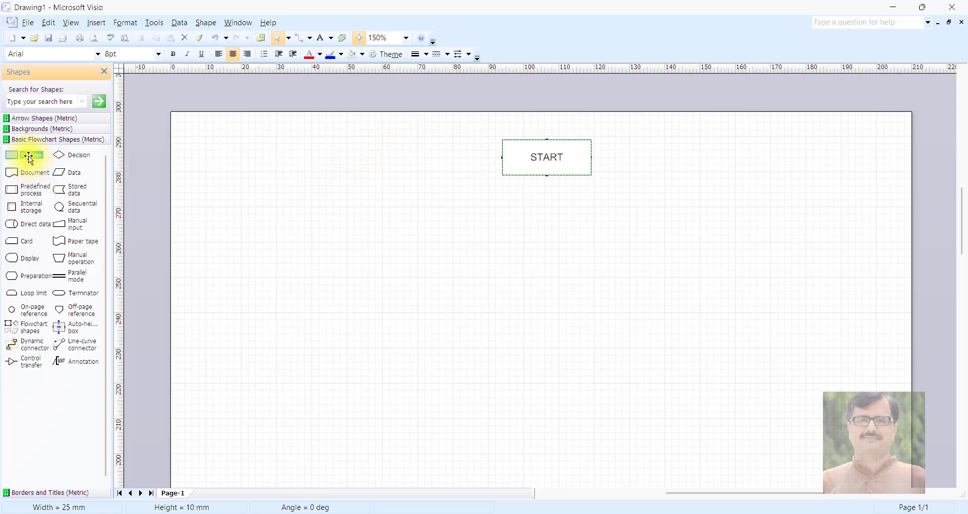
{"action": "left_click_drag", "start_coordinate": [69, 174], "coordinate": [546, 256]}
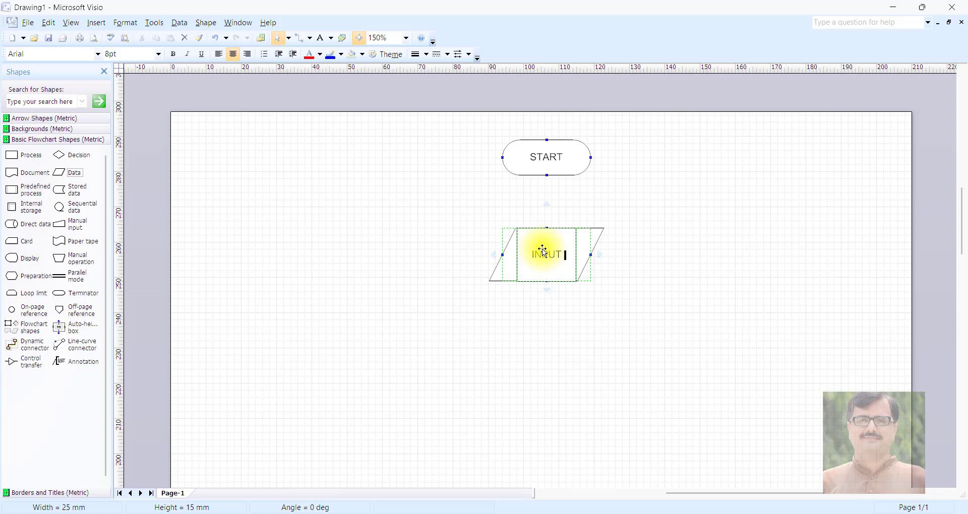
{"action": "key", "text": "Escape"}
{"action": "scroll", "coordinate": [408, 227], "scroll_direction": "down", "scroll_amount": 1}
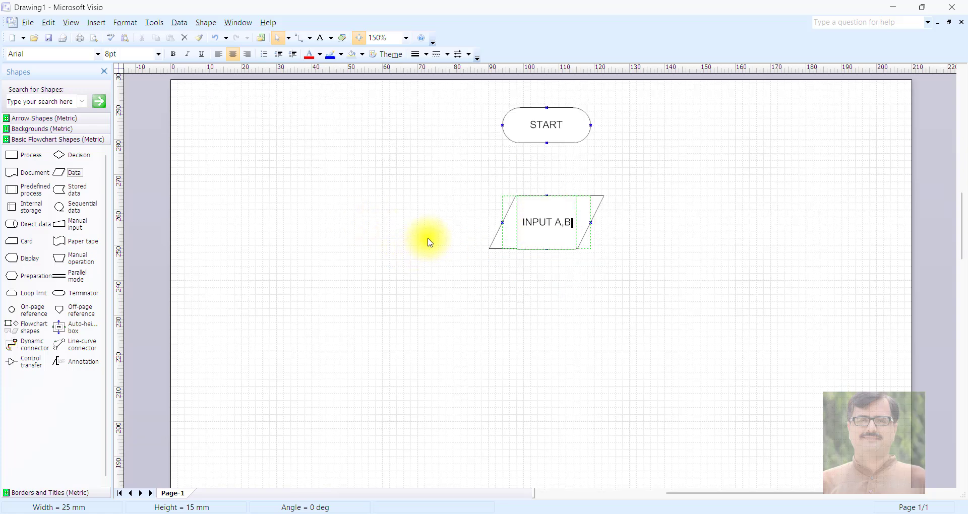
{"action": "left_click", "coordinate": [509, 297]}
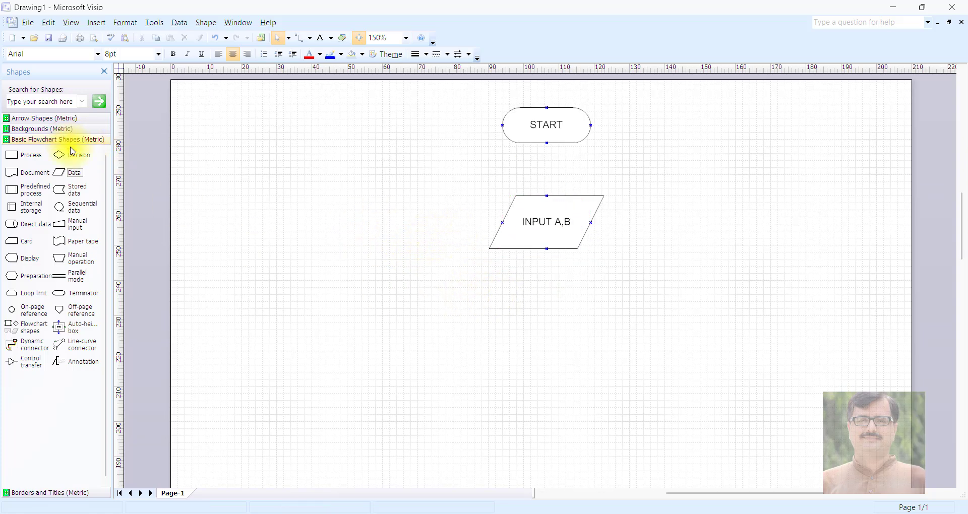
{"action": "left_click_drag", "start_coordinate": [72, 156], "coordinate": [546, 317]}
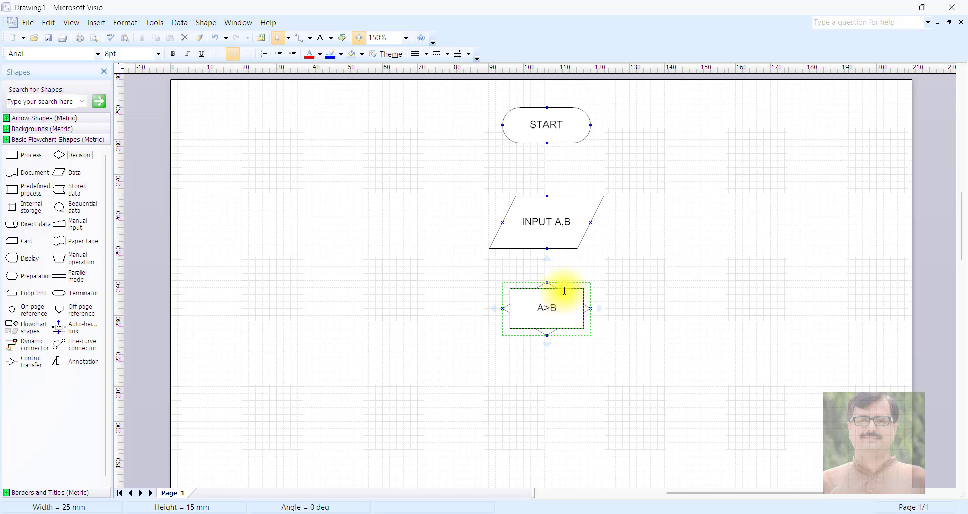
{"action": "left_click", "coordinate": [648, 292]}
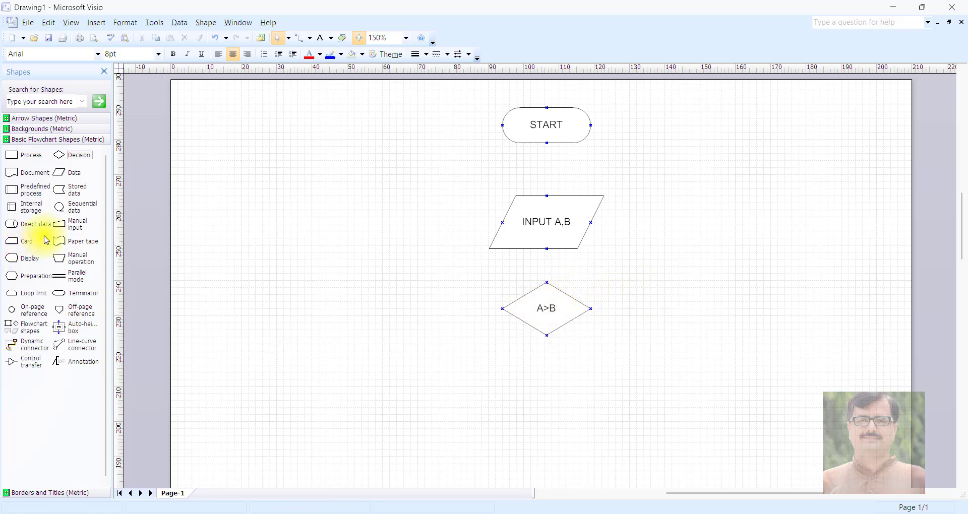
- Place two Data shapes side by side below the A>B decision, with a Terminator shape beneath each one
{"action": "scroll", "coordinate": [362, 339], "scroll_direction": "down", "scroll_amount": 3}
{"action": "scroll", "coordinate": [362, 338], "scroll_direction": "down", "scroll_amount": 3}
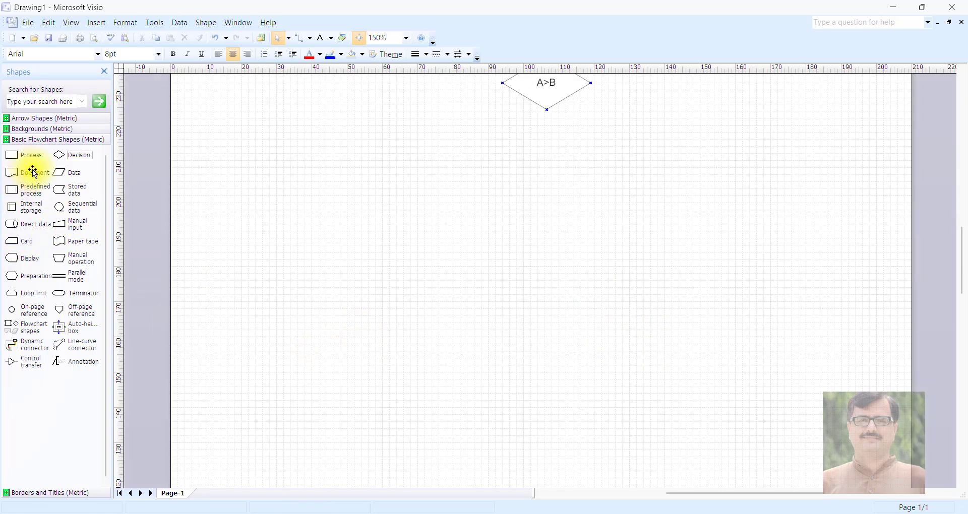
{"action": "left_click_drag", "start_coordinate": [64, 174], "coordinate": [419, 204]}
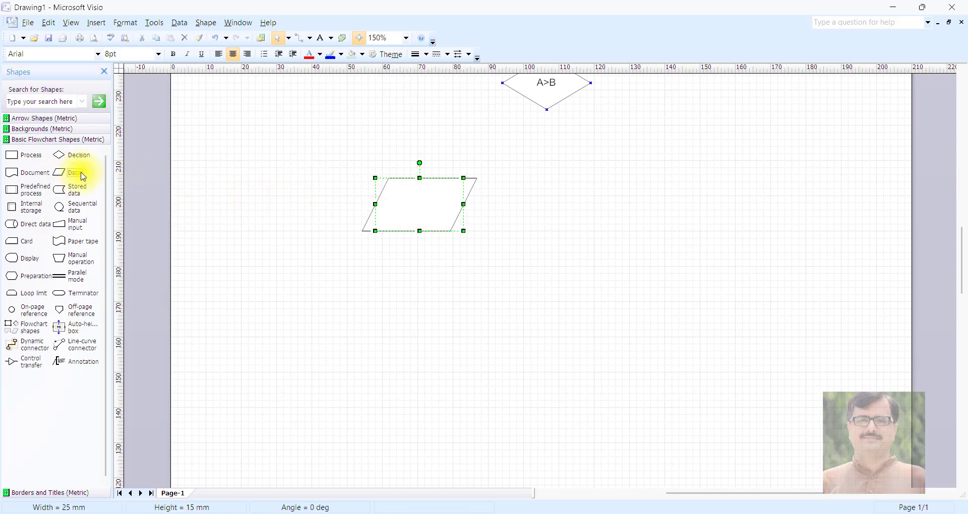
{"action": "left_click_drag", "start_coordinate": [68, 175], "coordinate": [722, 206]}
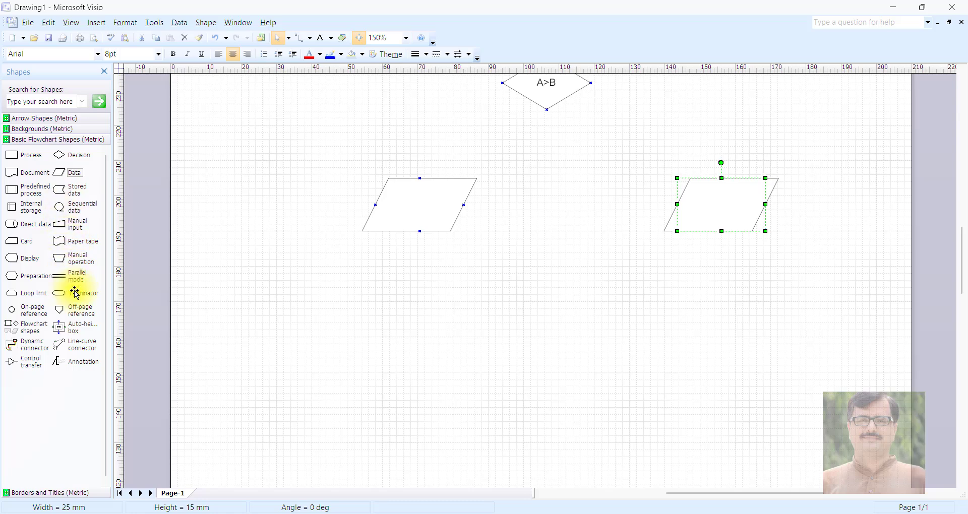
{"action": "left_click_drag", "start_coordinate": [76, 295], "coordinate": [418, 304]}
{"action": "left_click_drag", "start_coordinate": [85, 301], "coordinate": [710, 291]}
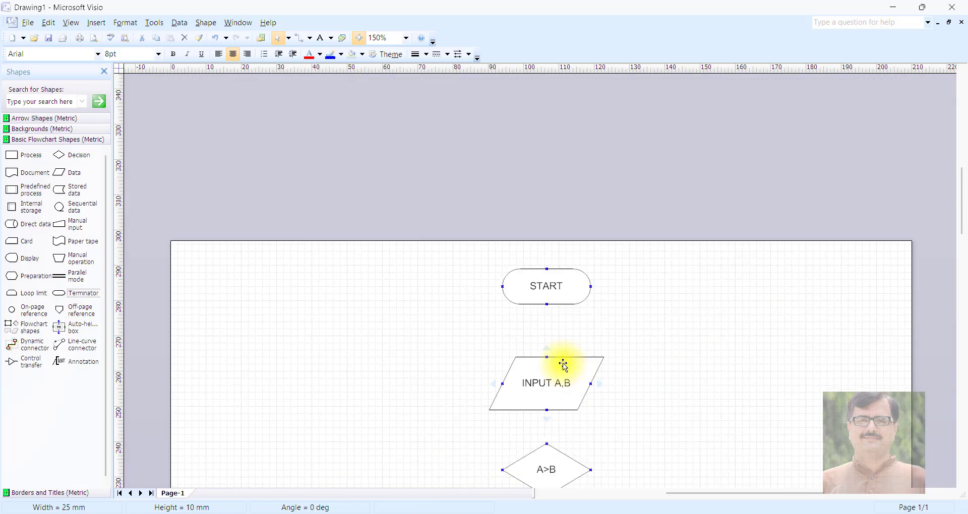
- Label the two lower Data shapes A IS GREATER and B IS GREATER, and both Terminators beneath them STOP
{"action": "scroll", "coordinate": [555, 348], "scroll_direction": "down", "scroll_amount": 2}
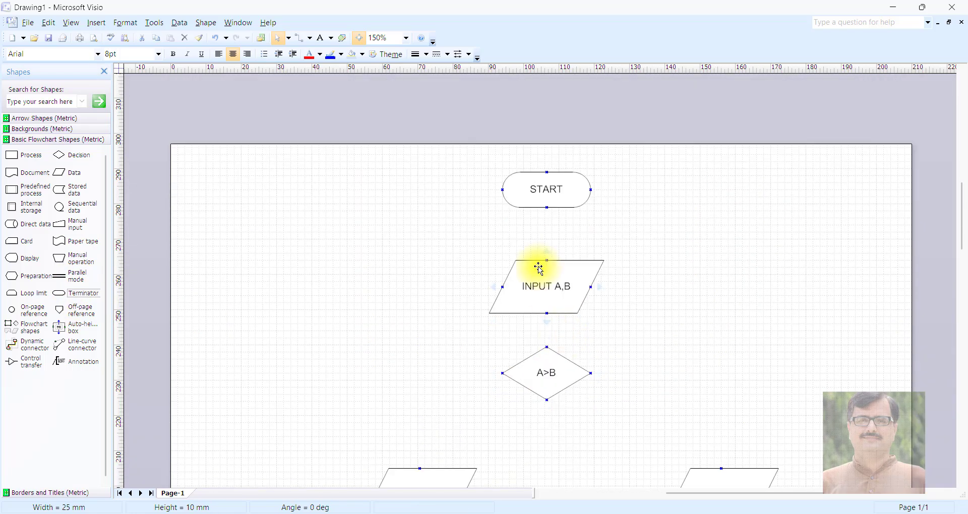
{"action": "scroll", "coordinate": [499, 293], "scroll_direction": "down", "scroll_amount": 3}
{"action": "left_click", "coordinate": [432, 345]}
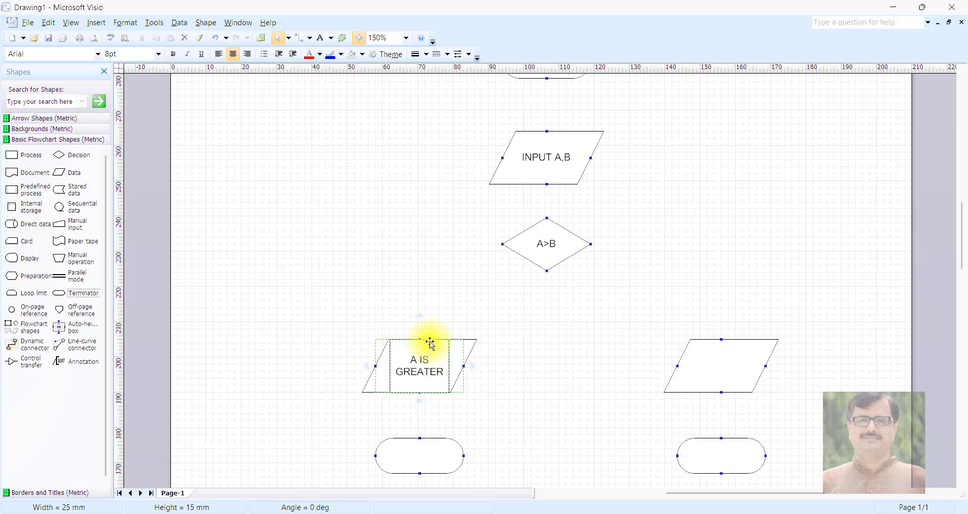
{"action": "left_click", "coordinate": [714, 378]}
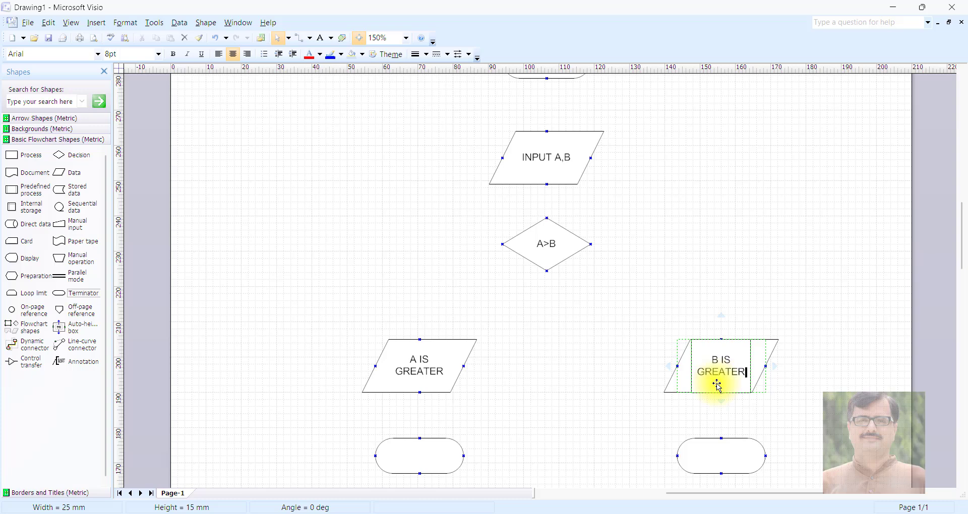
{"action": "left_click", "coordinate": [420, 456]}
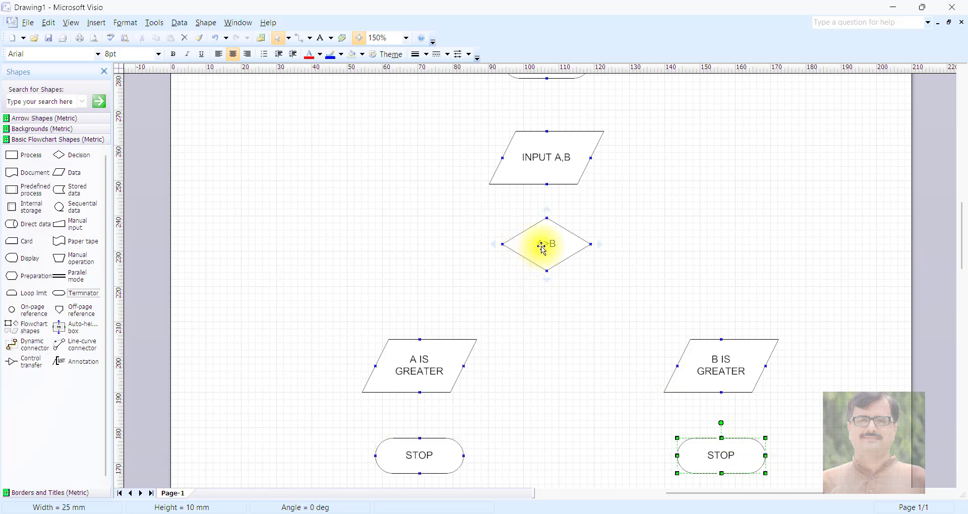
- Move the A>B, INPUT A,B and START shapes about 12 mm to the right into one column, lowering the decision by about 8 mm
{"action": "left_click_drag", "start_coordinate": [547, 244], "coordinate": [594, 274]}
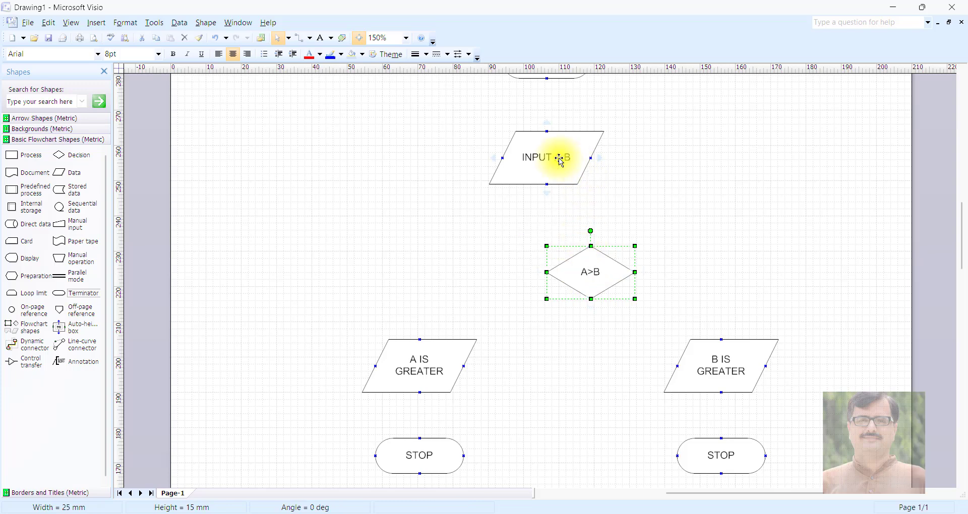
{"action": "left_click_drag", "start_coordinate": [558, 156], "coordinate": [597, 160]}
{"action": "scroll", "coordinate": [620, 92], "scroll_direction": "up", "scroll_amount": 3}
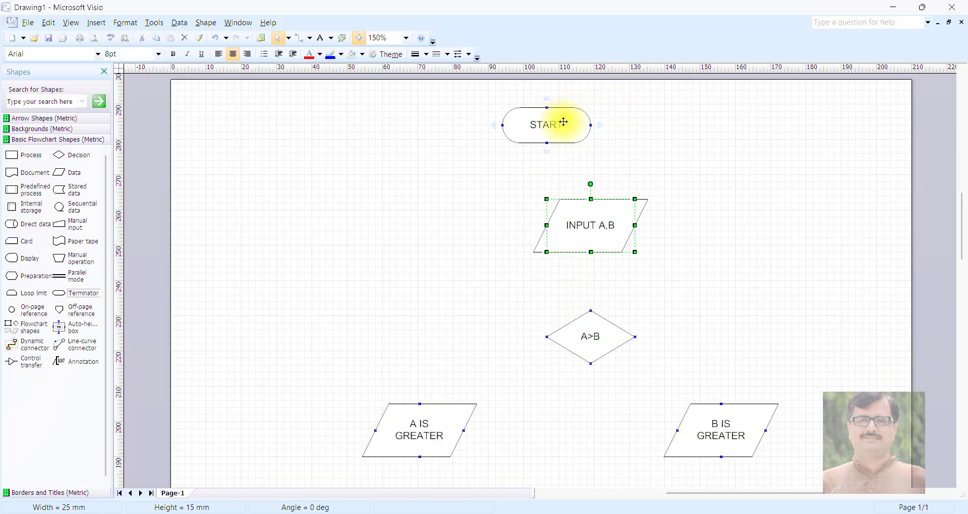
{"action": "left_click_drag", "start_coordinate": [565, 123], "coordinate": [603, 121]}
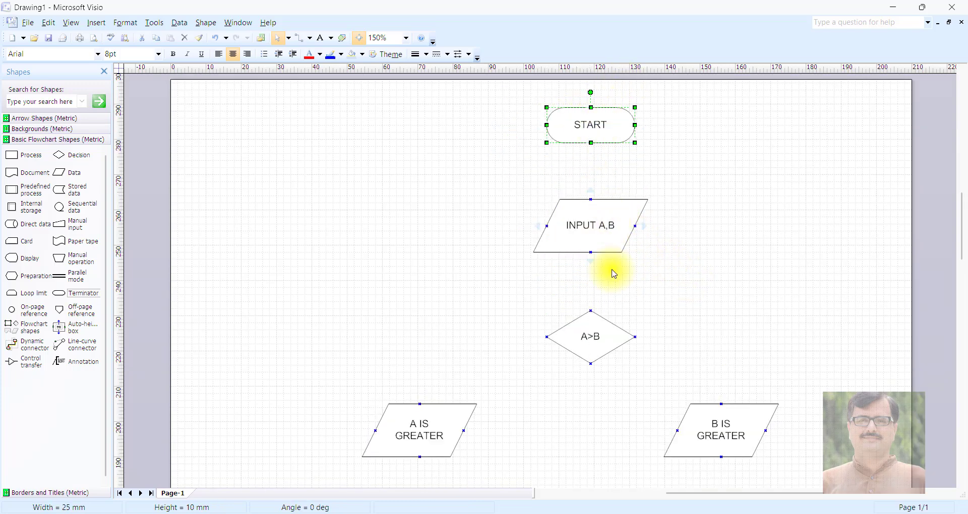
- Connect START to INPUT A,B and INPUT A,B to the A>B decision with downward arrows
{"action": "scroll", "coordinate": [605, 249], "scroll_direction": "up", "scroll_amount": 2}
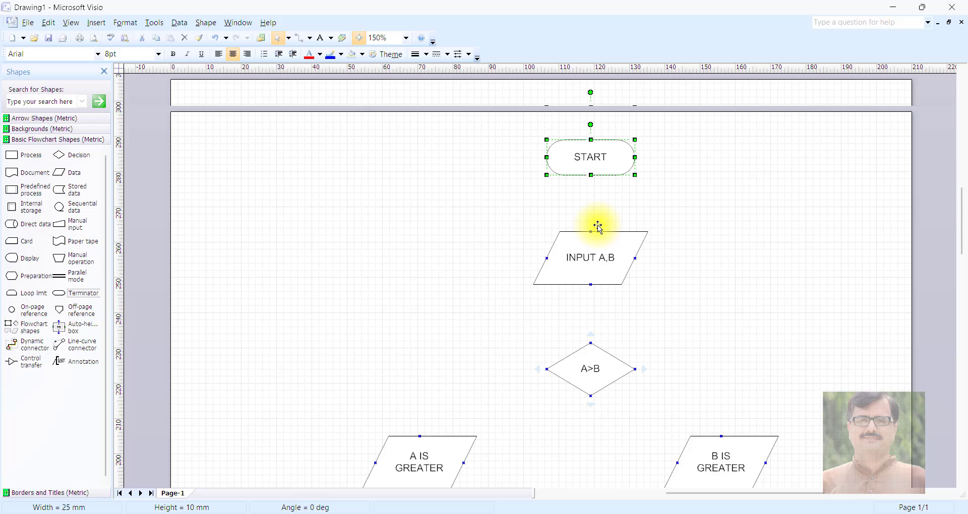
{"action": "left_click", "coordinate": [593, 185]}
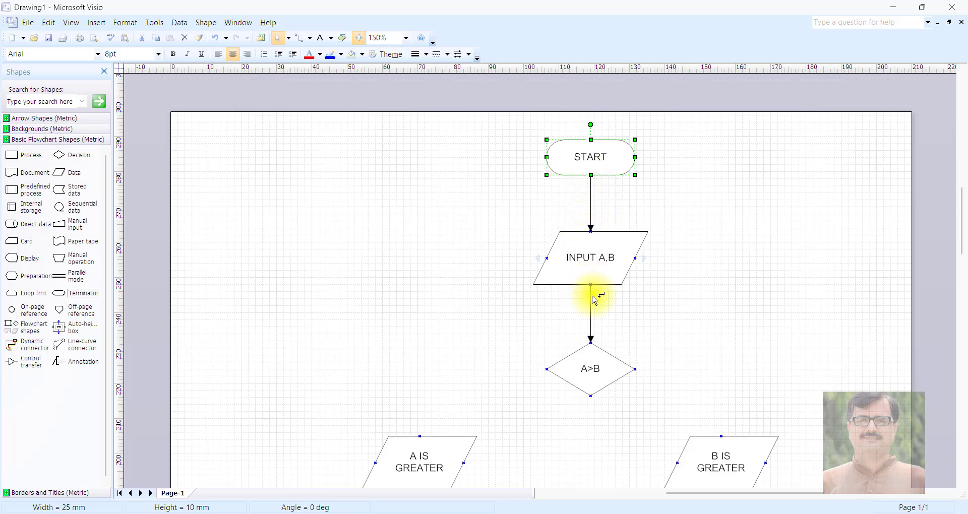
- Add a connector from the A>B decision, delete its extra Terminator, and attach the arrow end to A IS GREATER
{"action": "scroll", "coordinate": [681, 333], "scroll_direction": "down", "scroll_amount": 5}
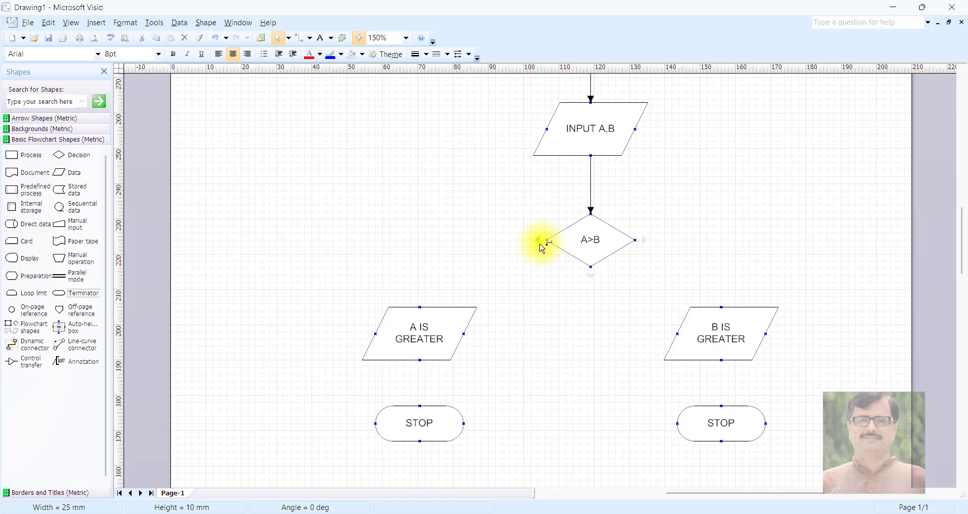
{"action": "left_click", "coordinate": [539, 240]}
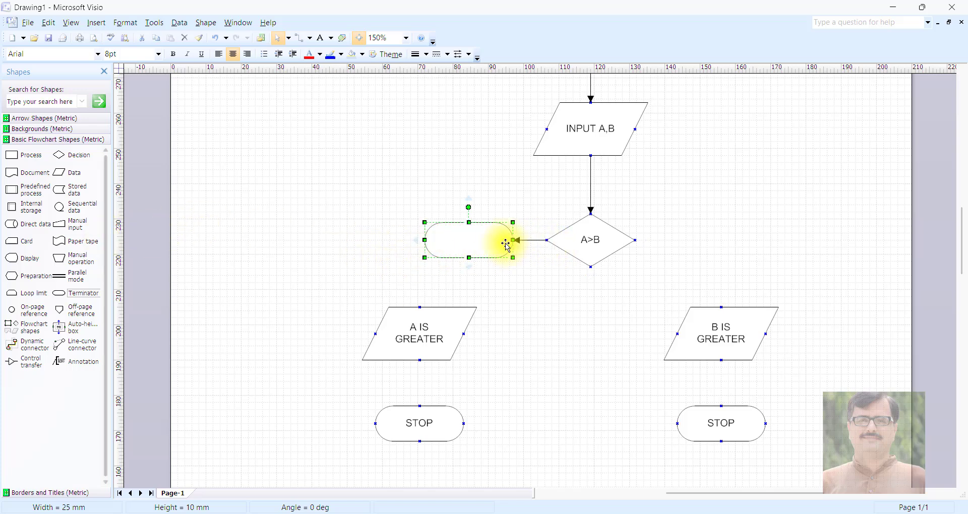
{"action": "key", "text": "Delete"}
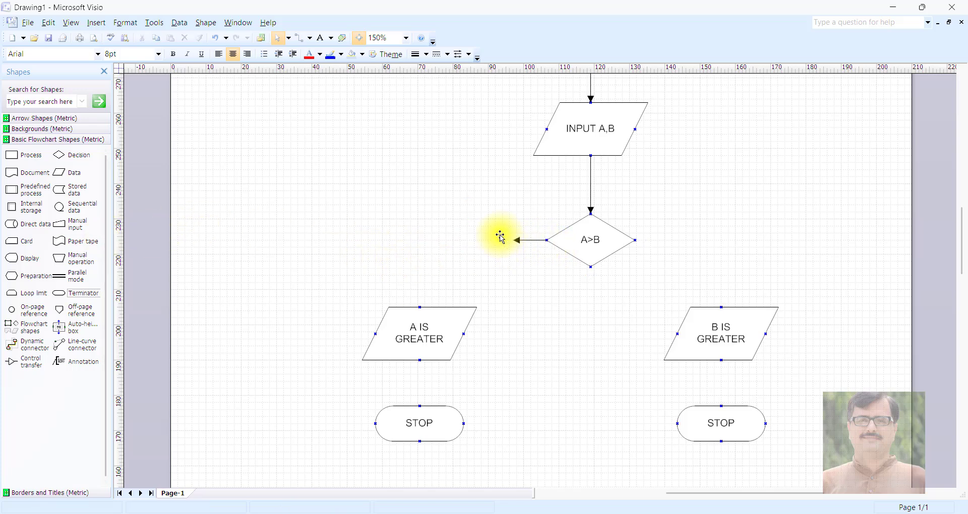
{"action": "left_click", "coordinate": [517, 244]}
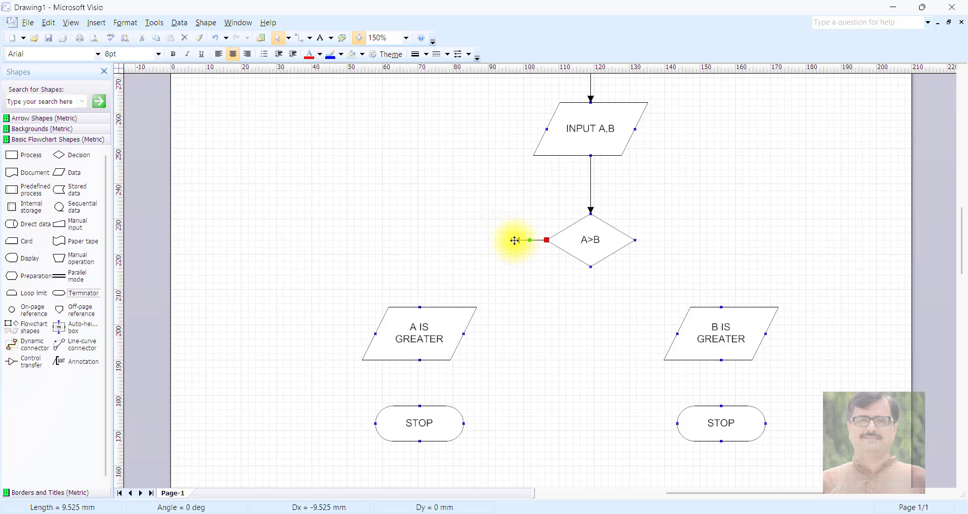
{"action": "left_click_drag", "start_coordinate": [509, 240], "coordinate": [418, 337]}
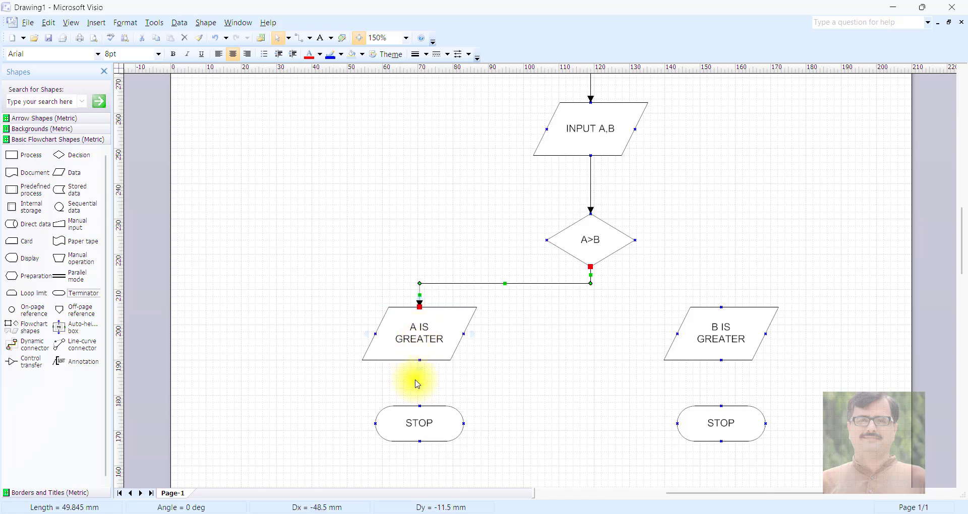
{"action": "left_click", "coordinate": [562, 348]}
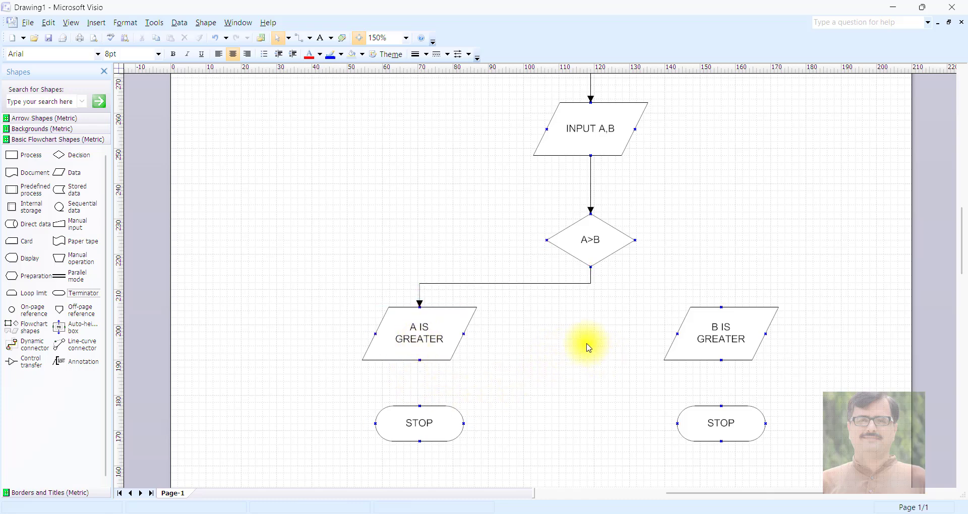
- Add a Dynamic connector and glue its ends to the A>B decision and the B IS GREATER shape
{"action": "left_click", "coordinate": [28, 348]}
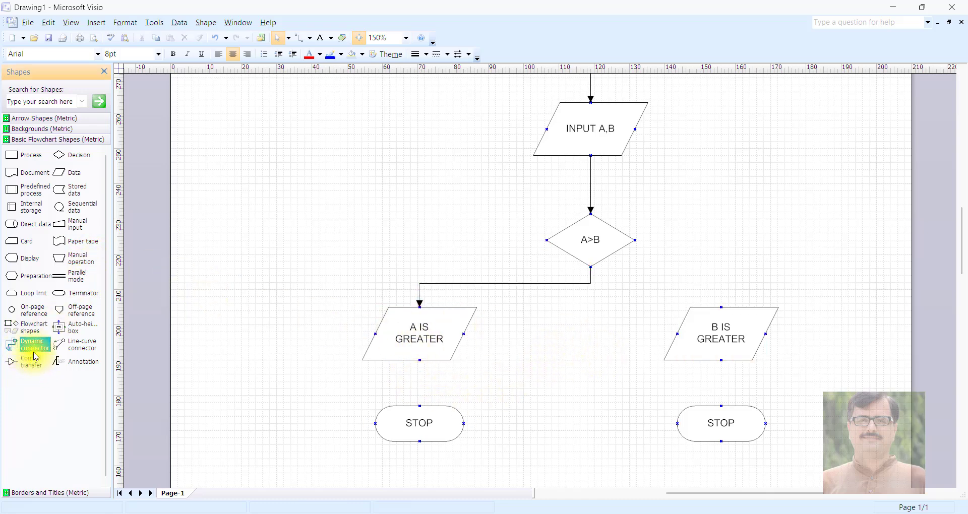
{"action": "left_click_drag", "start_coordinate": [35, 357], "coordinate": [787, 212]}
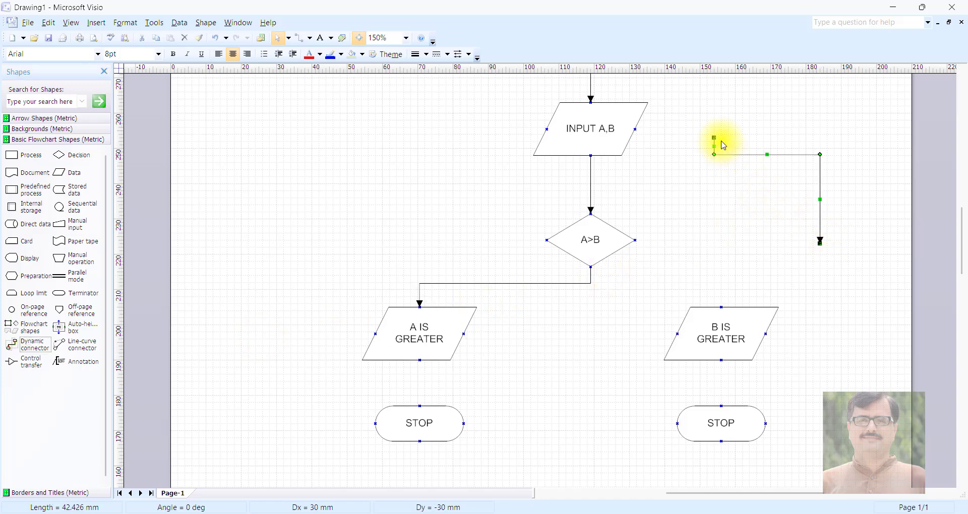
{"action": "left_click_drag", "start_coordinate": [715, 136], "coordinate": [588, 238]}
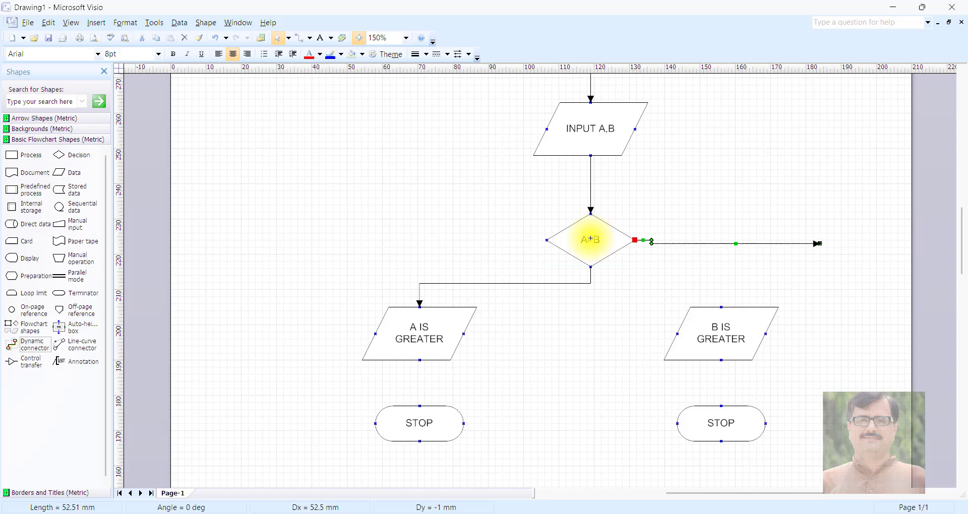
{"action": "left_click_drag", "start_coordinate": [819, 244], "coordinate": [721, 335]}
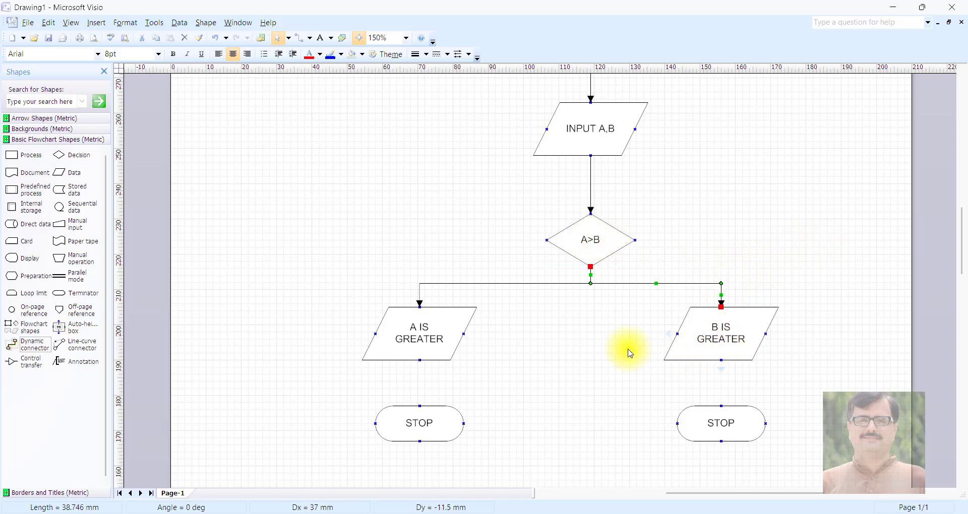
- Connect A IS GREATER and B IS GREATER each to the STOP Terminator directly beneath it
{"action": "scroll", "coordinate": [447, 320], "scroll_direction": "down", "scroll_amount": 3}
{"action": "left_click_drag", "start_coordinate": [424, 243], "coordinate": [420, 277]}
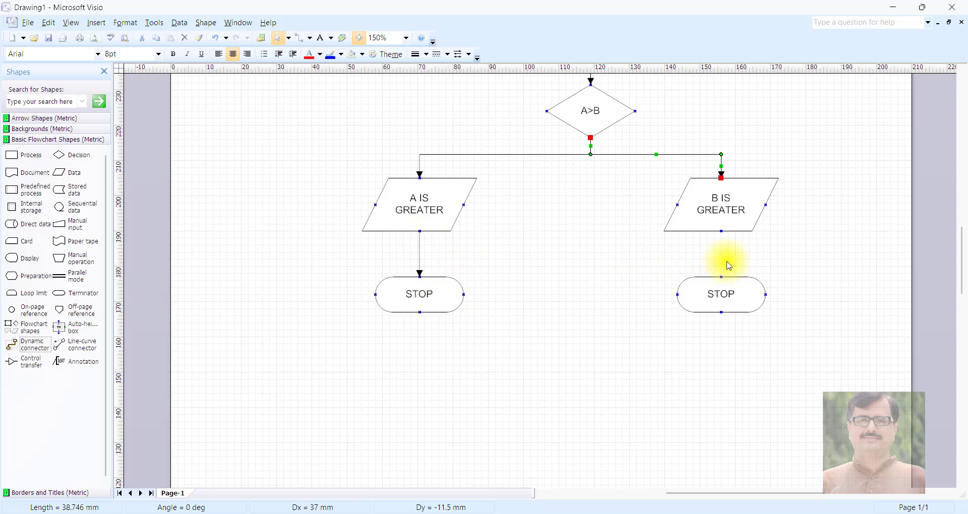
{"action": "left_click_drag", "start_coordinate": [721, 237], "coordinate": [721, 277]}
- Try moving START, INPUT A,B, A>B and B IS GREATER to other places on the page with their connectors attached
{"action": "scroll", "coordinate": [562, 341], "scroll_direction": "up", "scroll_amount": 6}
{"action": "scroll", "coordinate": [555, 328], "scroll_direction": "up", "scroll_amount": 2}
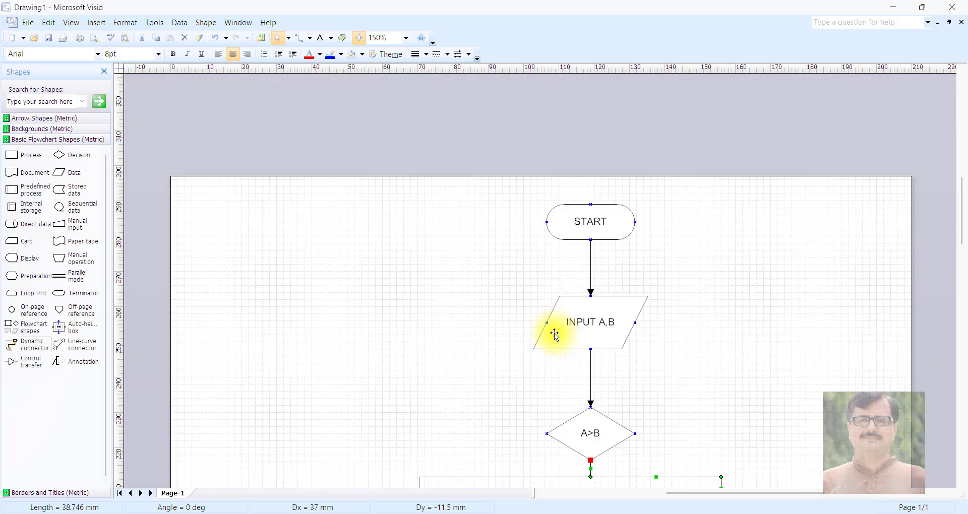
{"action": "scroll", "coordinate": [554, 303], "scroll_direction": "down", "scroll_amount": 3}
{"action": "left_click", "coordinate": [510, 277]}
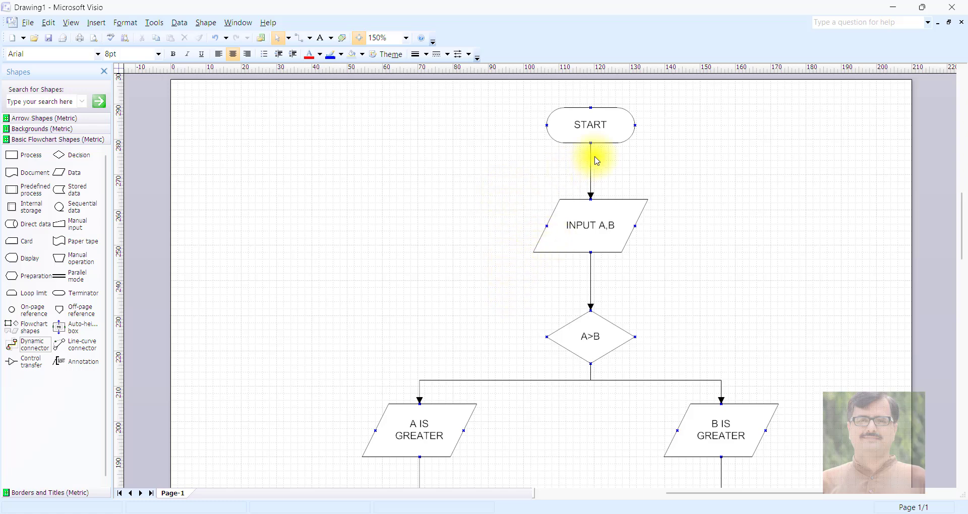
{"action": "left_click_drag", "start_coordinate": [594, 133], "coordinate": [379, 139]}
{"action": "left_click_drag", "start_coordinate": [603, 229], "coordinate": [336, 255]}
{"action": "left_click_drag", "start_coordinate": [582, 335], "coordinate": [281, 361]}
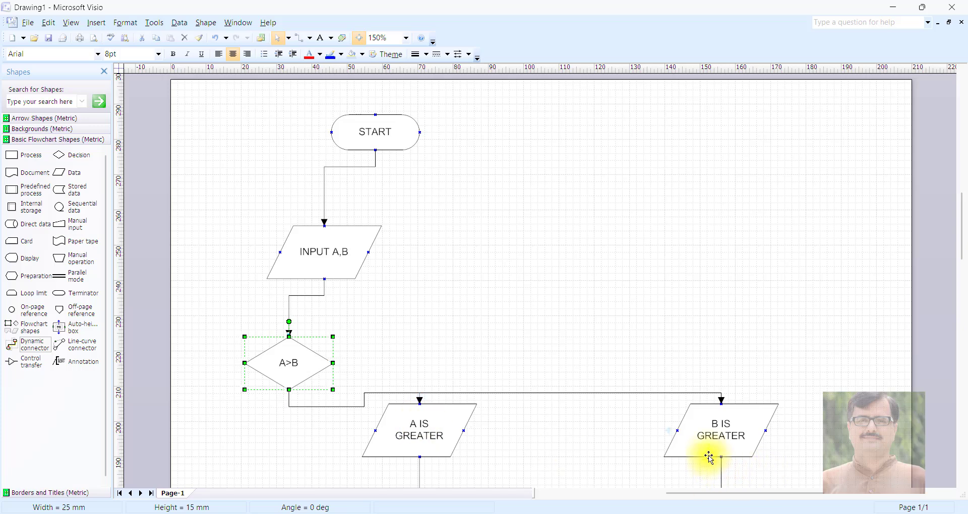
{"action": "left_click_drag", "start_coordinate": [708, 451], "coordinate": [779, 339]}
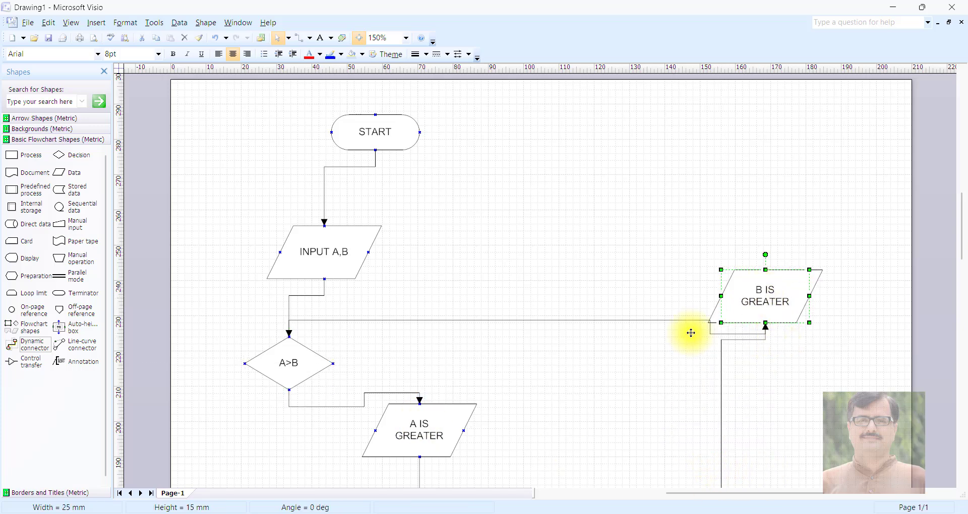
{"action": "left_click_drag", "start_coordinate": [764, 295], "coordinate": [596, 413]}
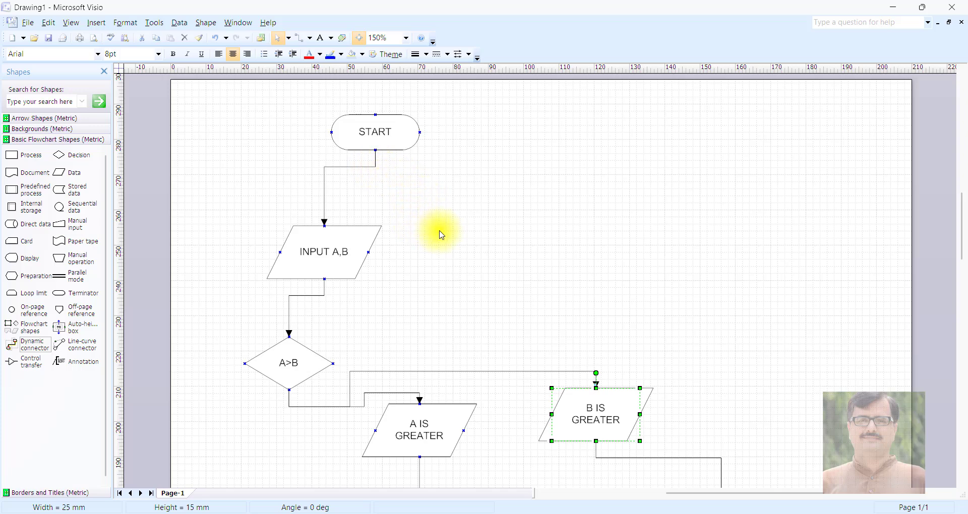
- Undo the moves of the START, INPUT A,B, A>B and B IS GREATER shapes
{"action": "key", "text": "ctrl+z"}
{"action": "key", "text": "ctrl+z"}
{"action": "key", "text": "ctrl+z"}
{"action": "key", "text": "ctrl+z"}
{"action": "key", "text": "ctrl+z"}
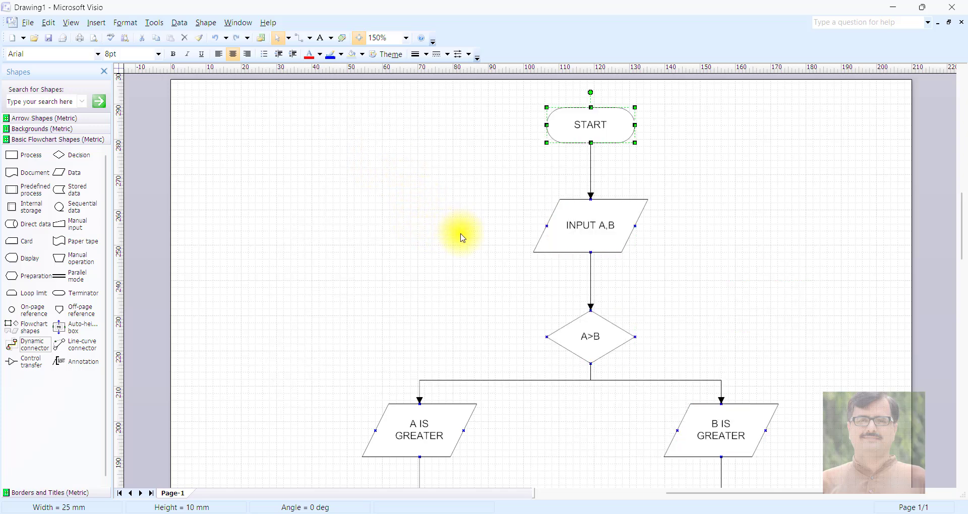
- Fill the START Terminator with a light blue-grey colour
{"action": "scroll", "coordinate": [462, 238], "scroll_direction": "down", "scroll_amount": 3}
{"action": "scroll", "coordinate": [463, 238], "scroll_direction": "down", "scroll_amount": 3}
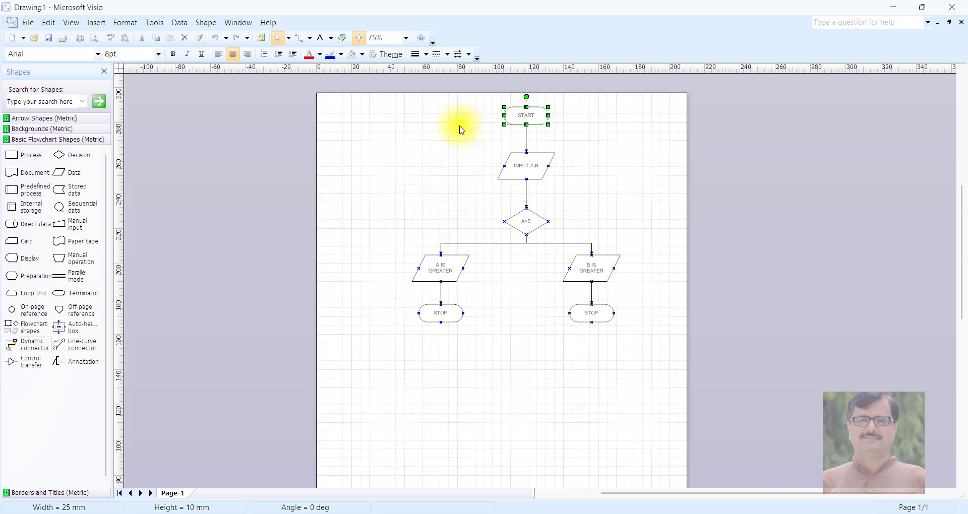
{"action": "left_click", "coordinate": [430, 156]}
{"action": "left_click", "coordinate": [523, 122]}
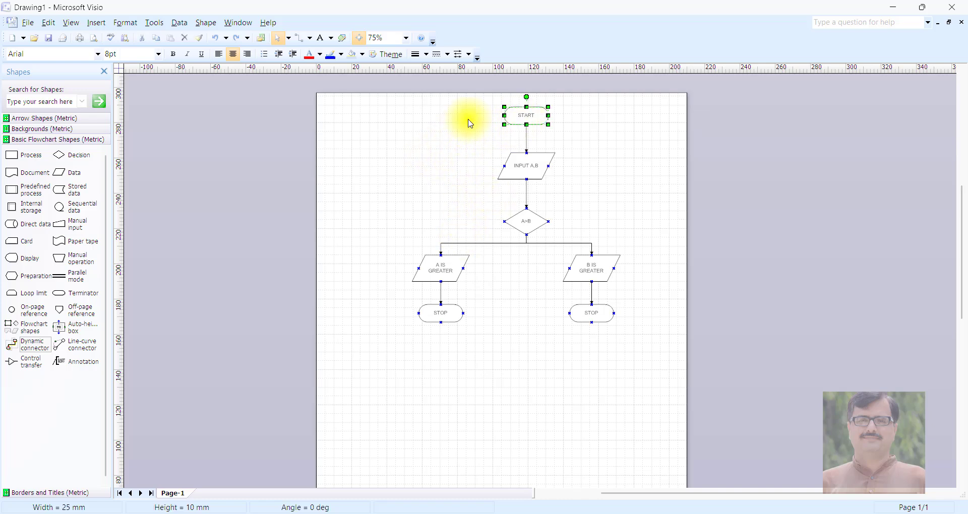
{"action": "left_click", "coordinate": [358, 54]}
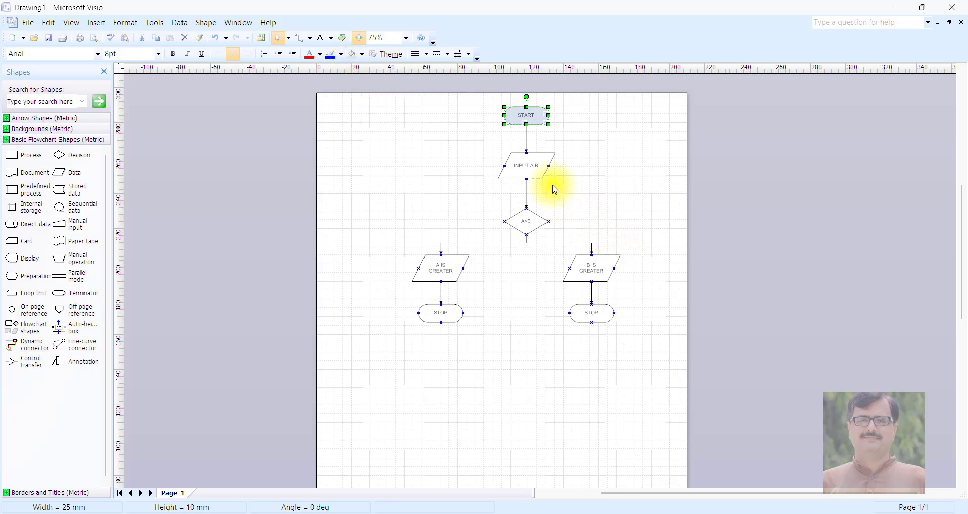
- Set the line colour of the A>B decision to yellow
{"action": "left_click", "coordinate": [517, 219]}
{"action": "left_click", "coordinate": [342, 55]}
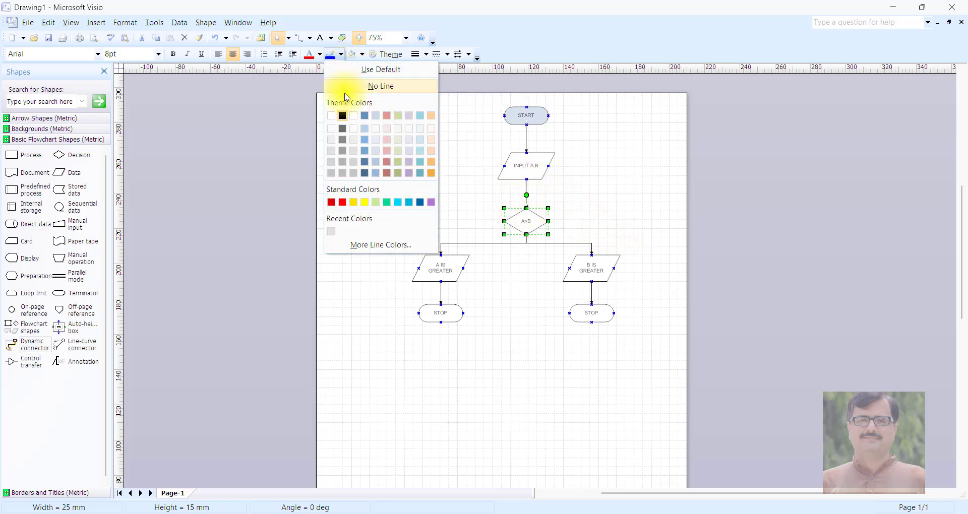
{"action": "left_click", "coordinate": [365, 202]}
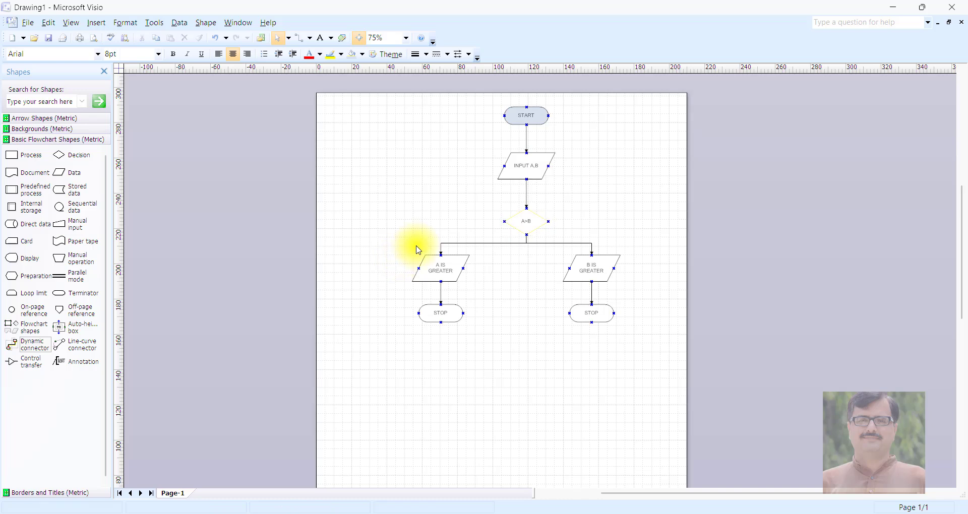
- Fill the A>B decision with yellow and set its outline to black
{"action": "left_click", "coordinate": [342, 56]}
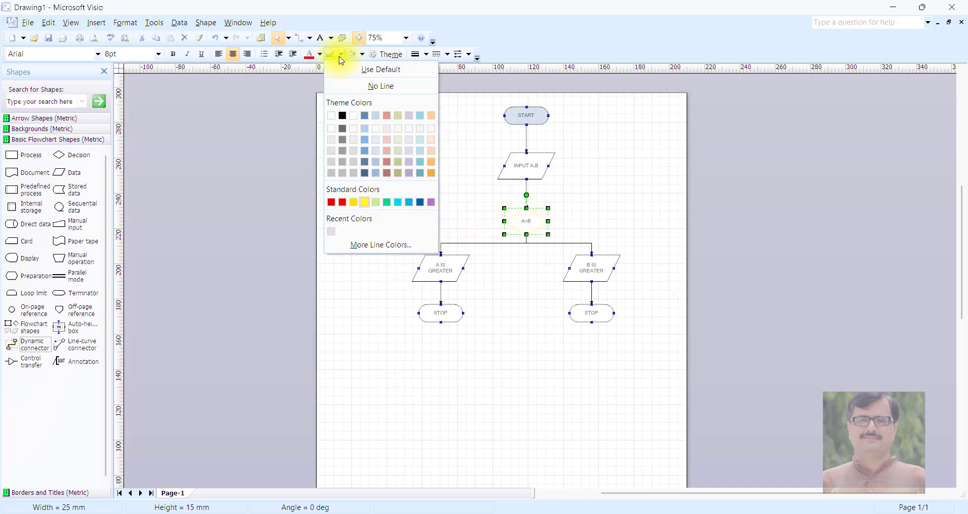
{"action": "left_click", "coordinate": [363, 56]}
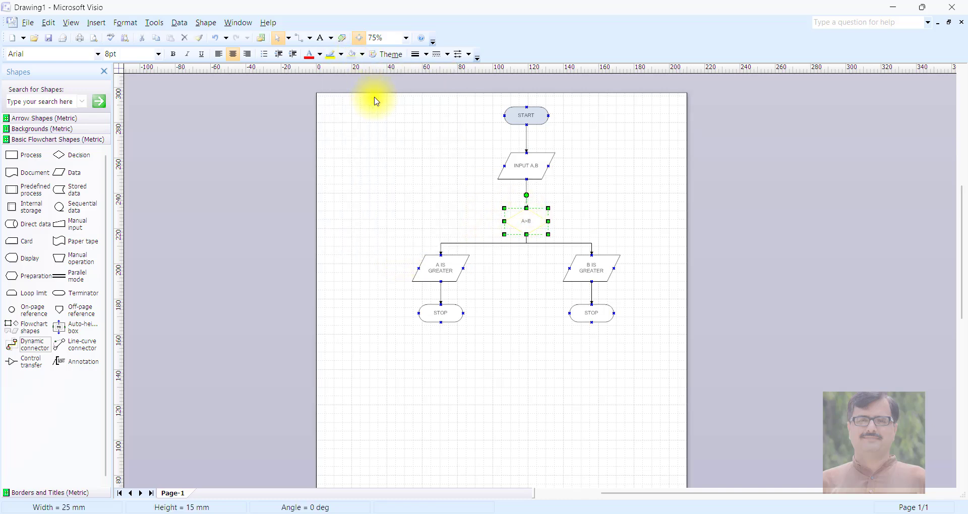
{"action": "left_click", "coordinate": [359, 55]}
{"action": "left_click", "coordinate": [384, 203]}
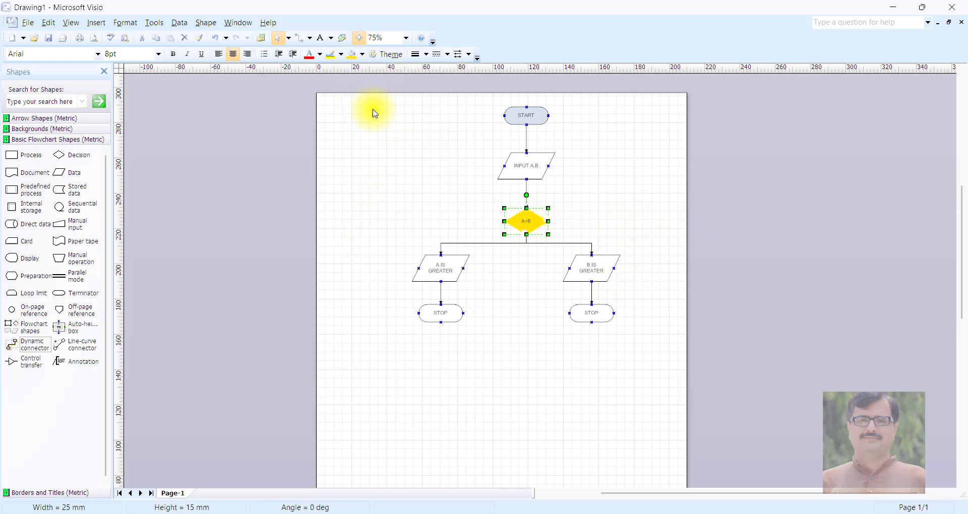
{"action": "left_click", "coordinate": [341, 54]}
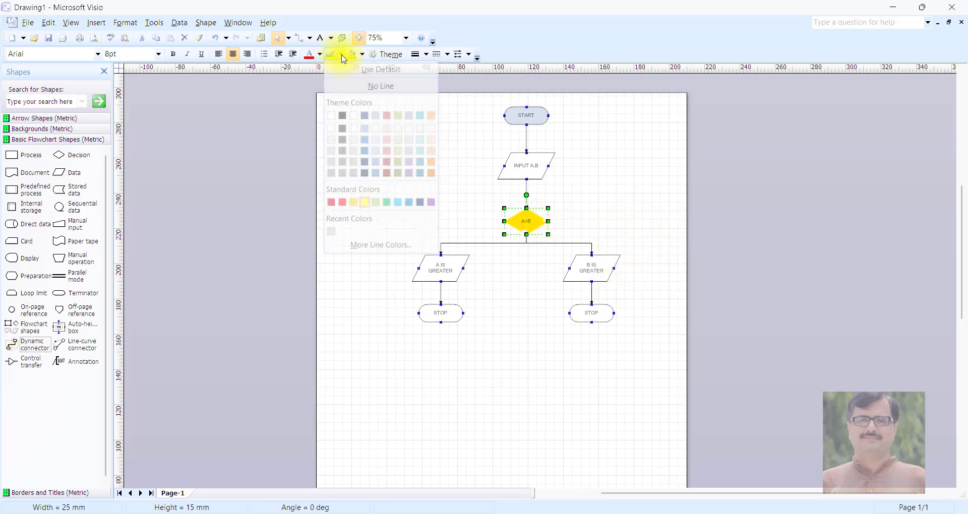
{"action": "left_click", "coordinate": [346, 117]}
{"action": "left_click", "coordinate": [486, 257]}
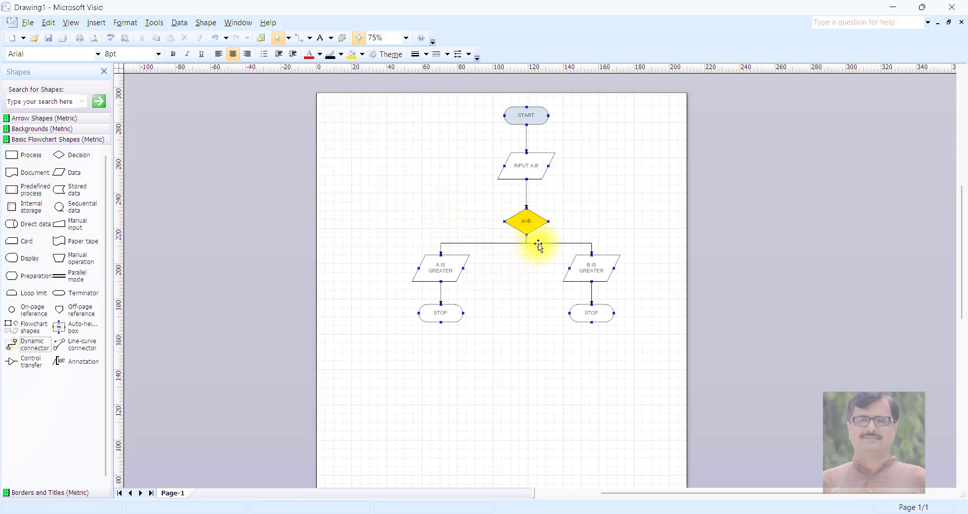
- Apply the built-in light orange theme colours to the whole flowchart
{"action": "key", "text": "ctrl+a"}
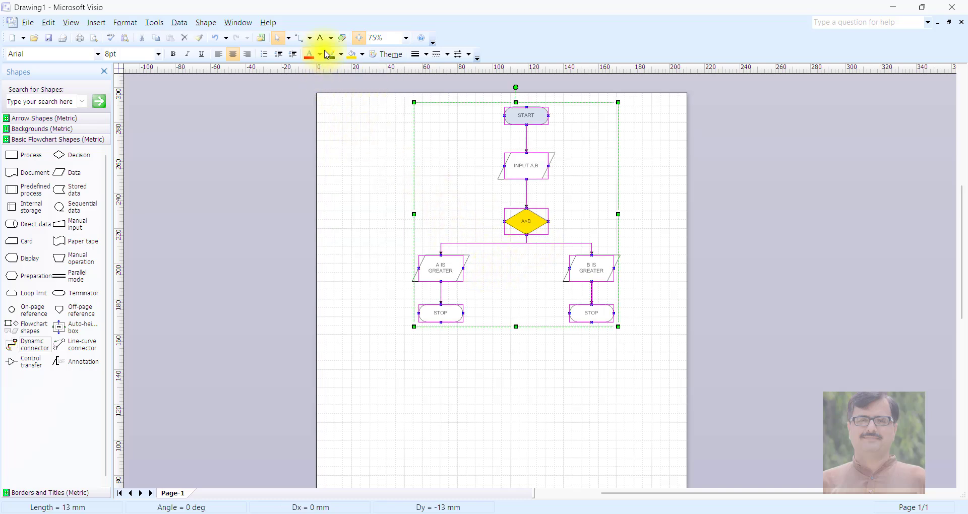
{"action": "left_click", "coordinate": [402, 56]}
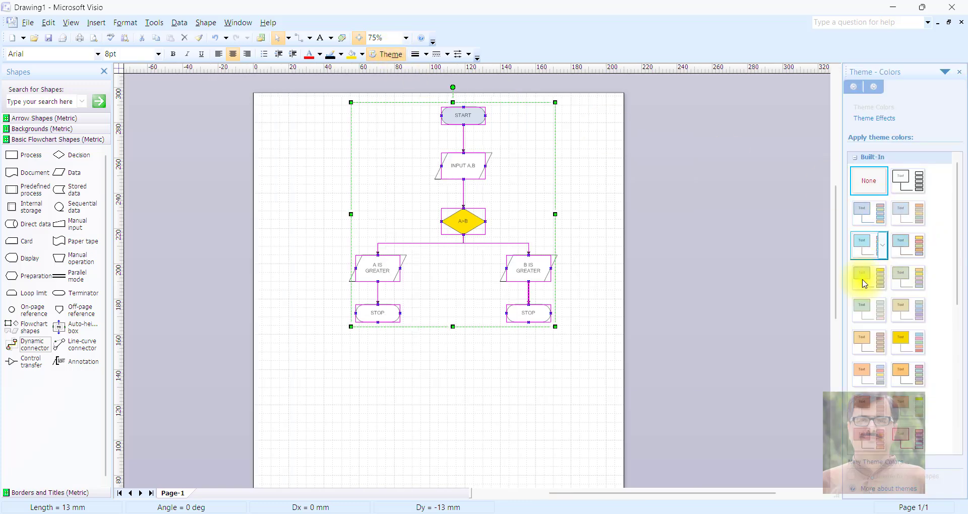
{"action": "left_click", "coordinate": [868, 340]}
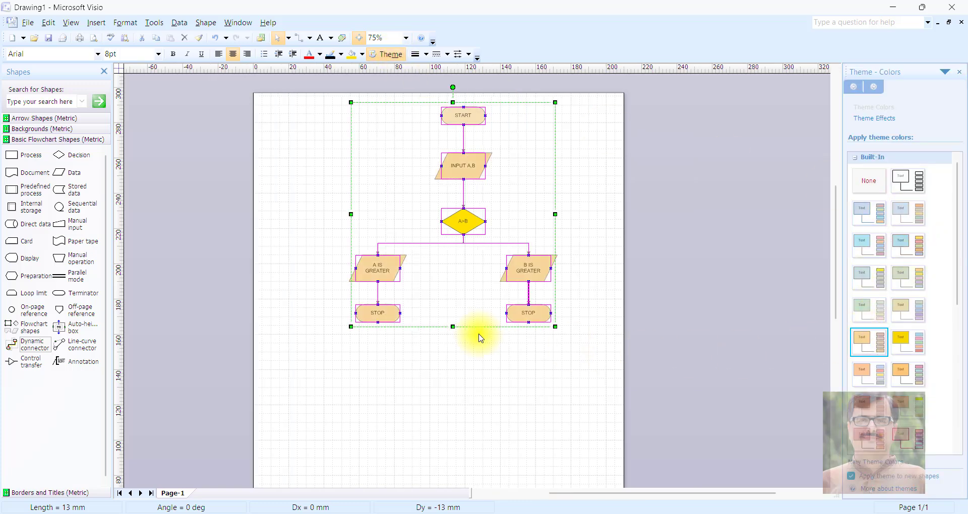
{"action": "left_click", "coordinate": [399, 389]}
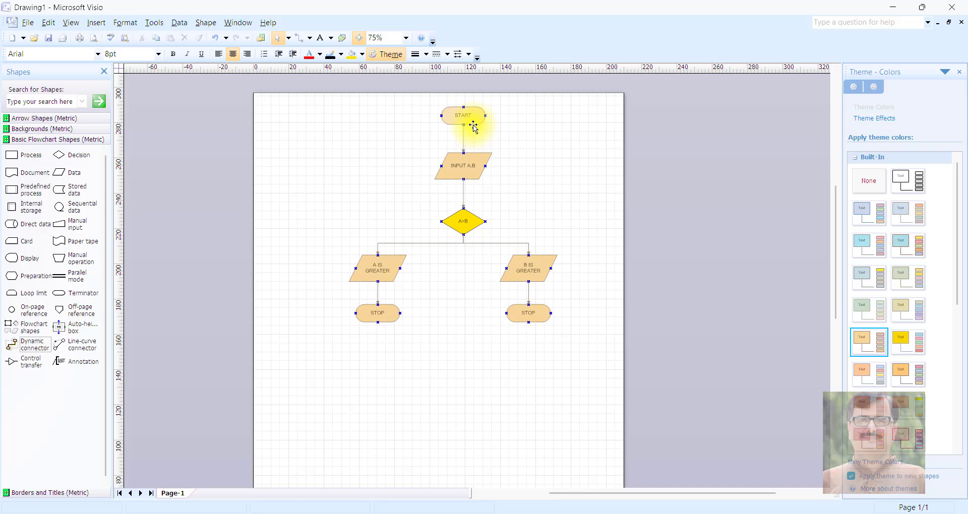
- Move the whole flowchart about 12 mm left and 30 mm down, and group all its shapes and connectors
{"action": "left_click_drag", "start_coordinate": [378, 116], "coordinate": [570, 359]}
{"action": "key", "text": "ctrl+a"}
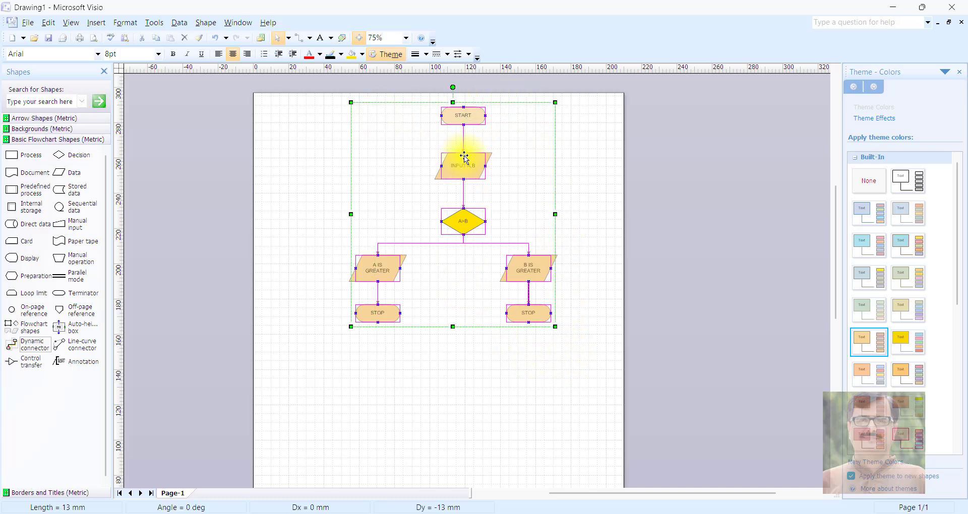
{"action": "left_click_drag", "start_coordinate": [456, 166], "coordinate": [433, 220]}
{"action": "right_click", "coordinate": [438, 213]}
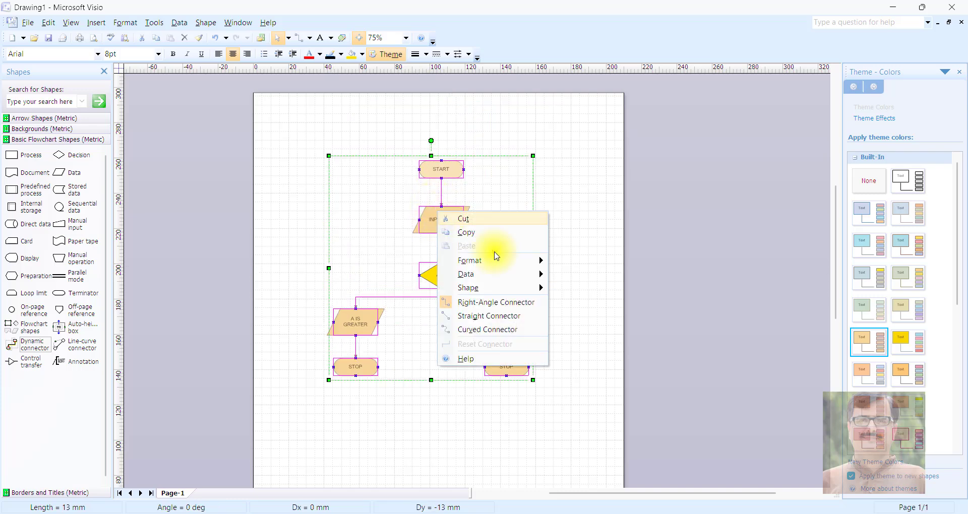
{"action": "mouse_move", "coordinate": [499, 288]}
{"action": "left_click", "coordinate": [586, 297]}
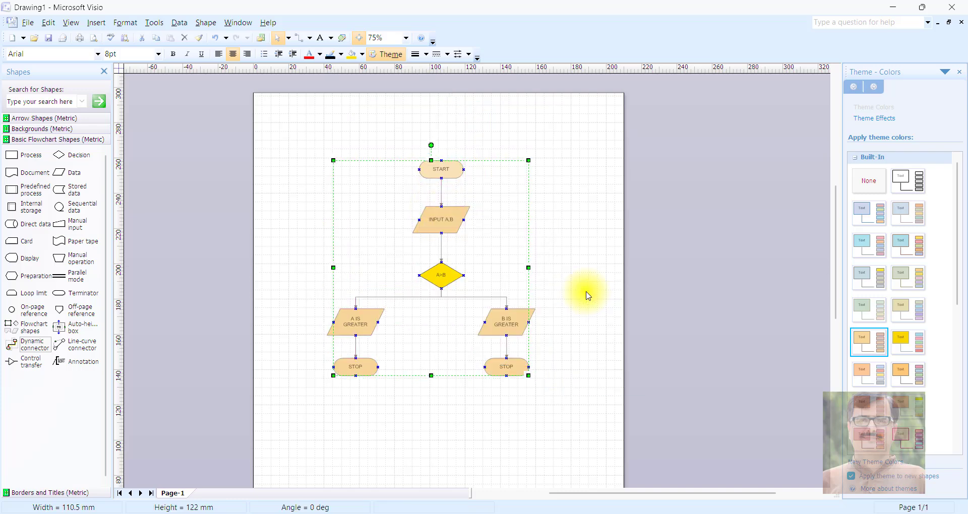
- Move the grouped flowchart about 10 mm right and 22 mm up, and paste a copy of it into a new blank Word document
{"action": "left_click_drag", "start_coordinate": [459, 211], "coordinate": [476, 171]}
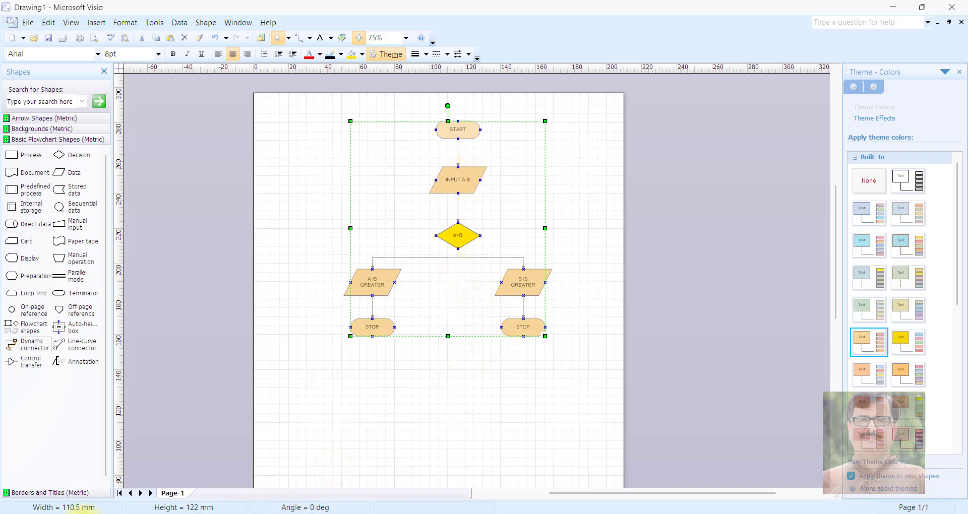
{"action": "key", "text": "super"}
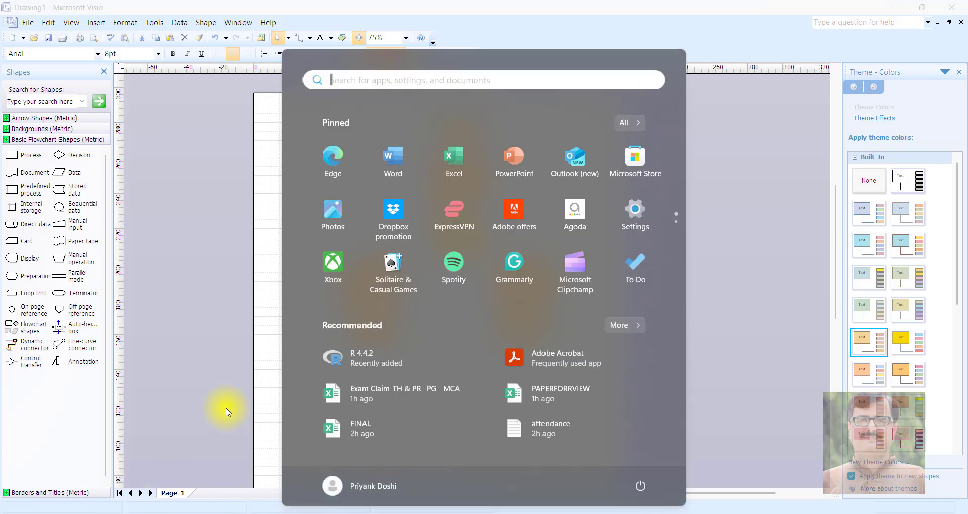
{"action": "left_click", "coordinate": [393, 173]}
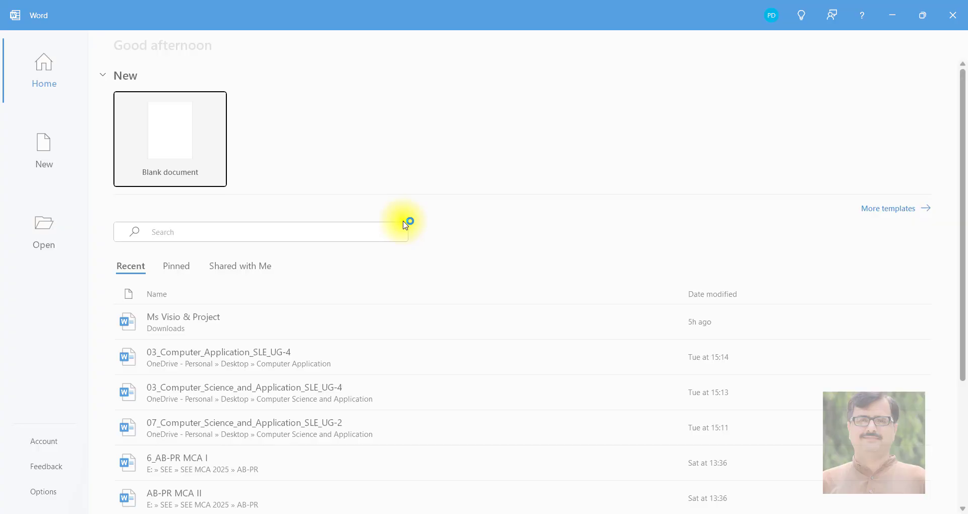
{"action": "left_click", "coordinate": [173, 144]}
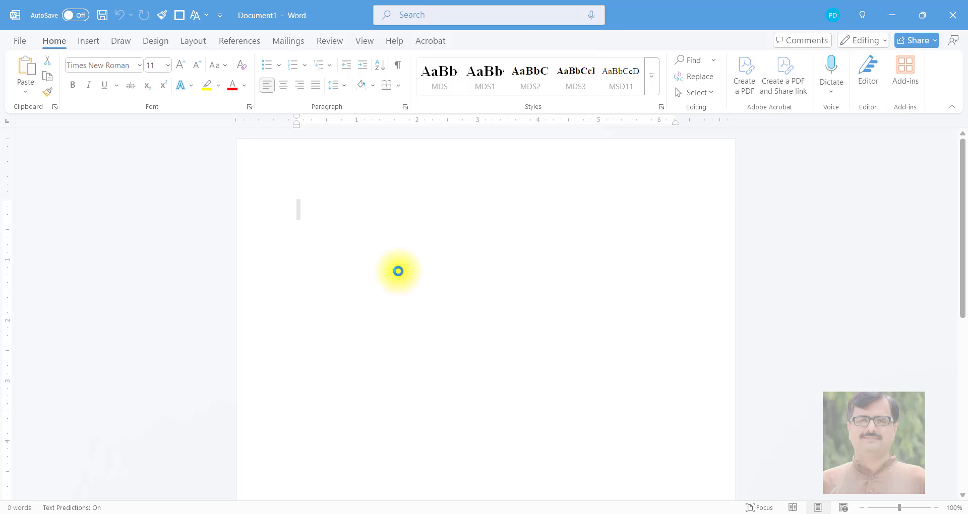
{"action": "key", "text": "ctrl+v"}
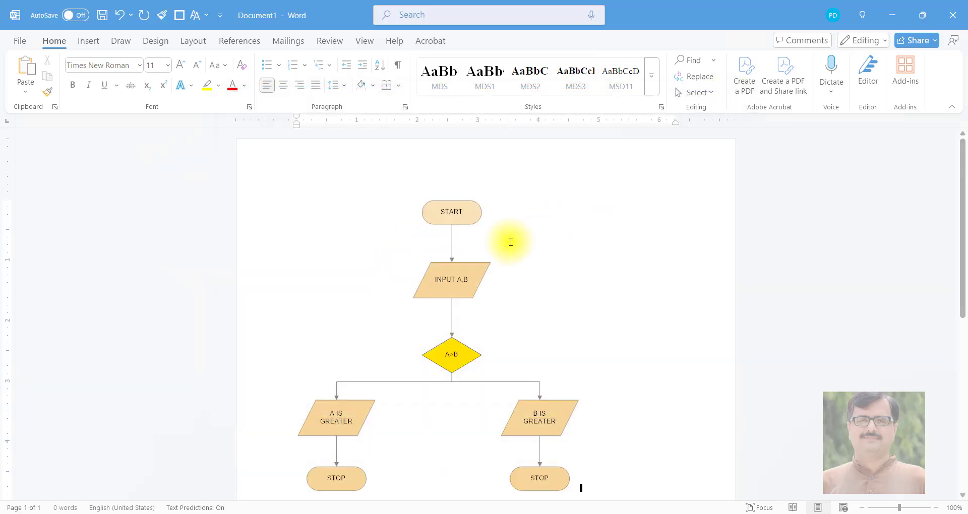
{"action": "left_click", "coordinate": [469, 217]}
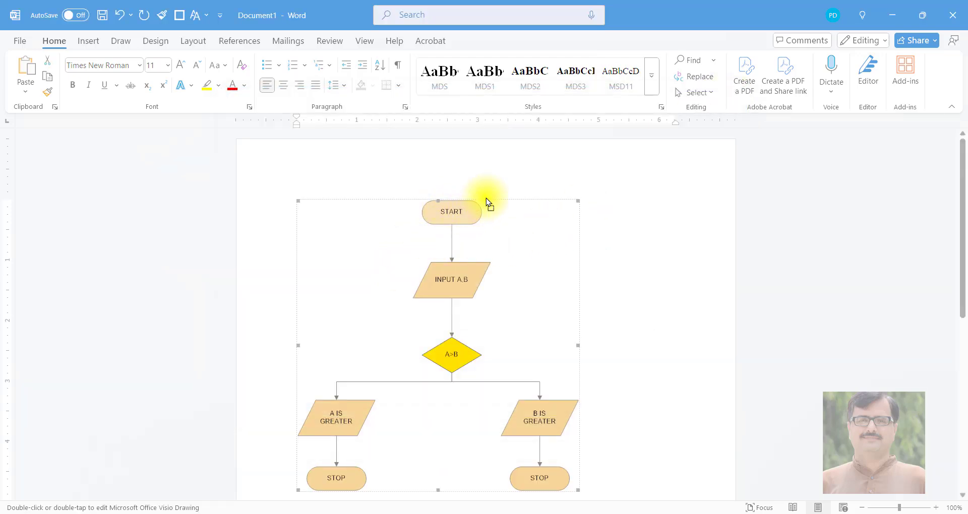
{"action": "left_click", "coordinate": [507, 196]}
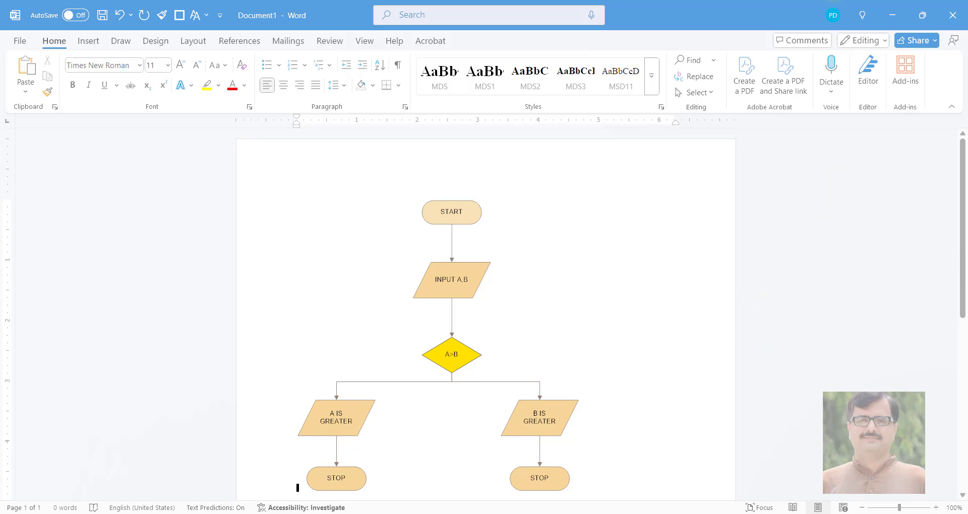
- Switch back to Visio and look through the Backgrounds, Arrow Shapes, and Borders and Titles stencils
{"action": "left_click", "coordinate": [893, 15]}
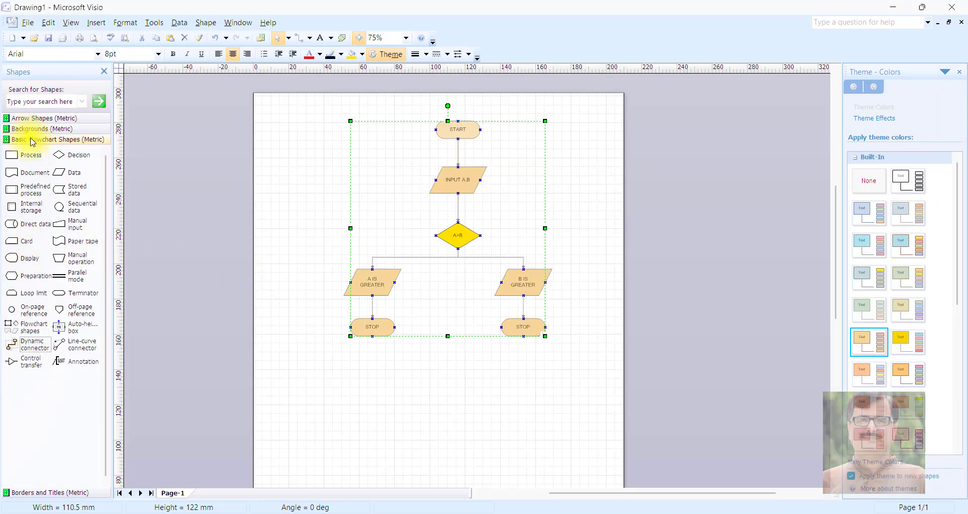
{"action": "left_click", "coordinate": [48, 132]}
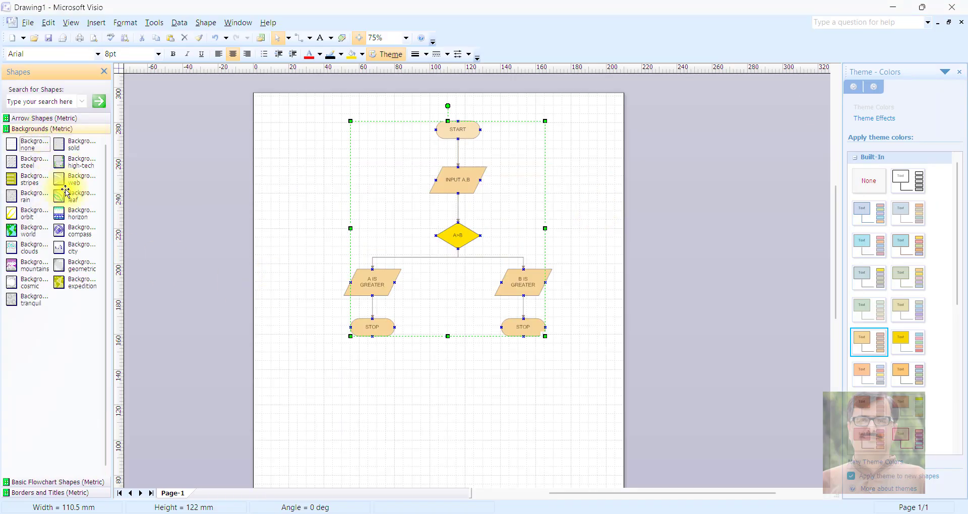
{"action": "left_click", "coordinate": [44, 119]}
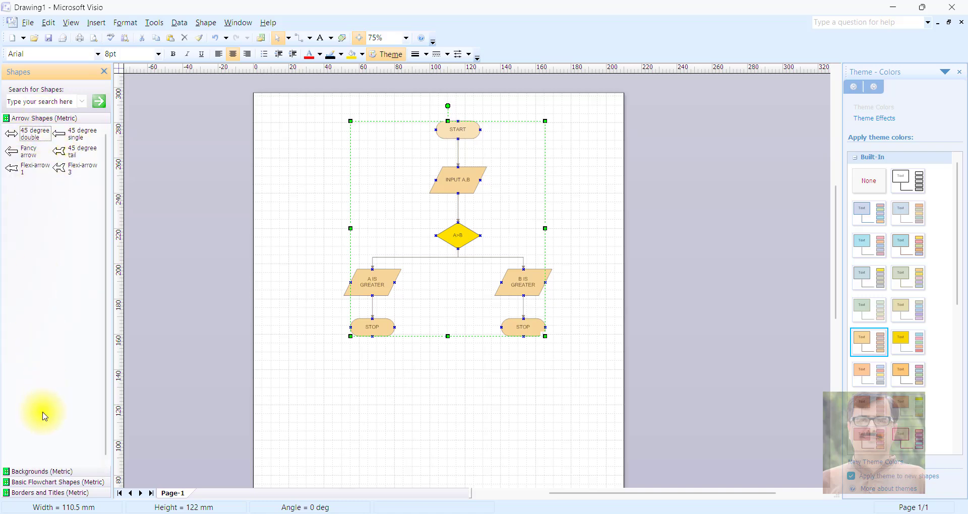
{"action": "left_click", "coordinate": [35, 471]}
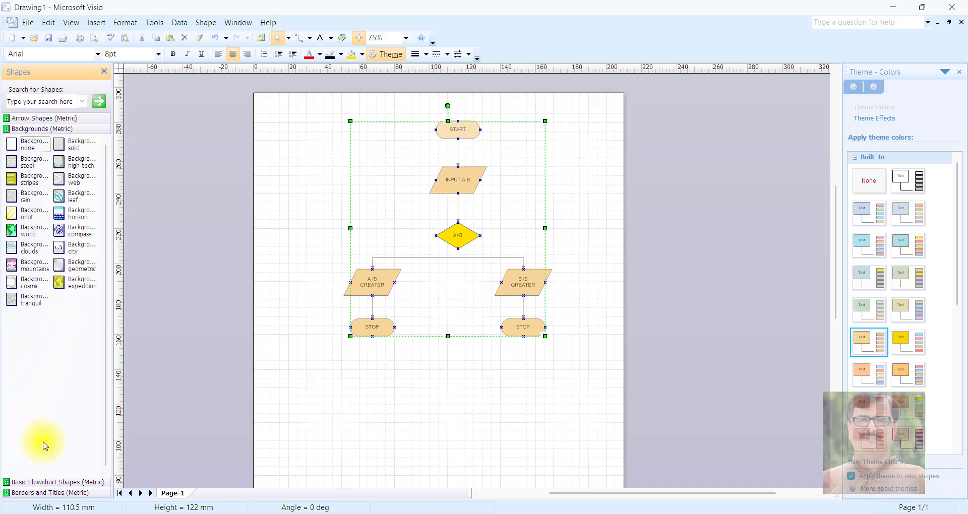
{"action": "left_click", "coordinate": [39, 494]}
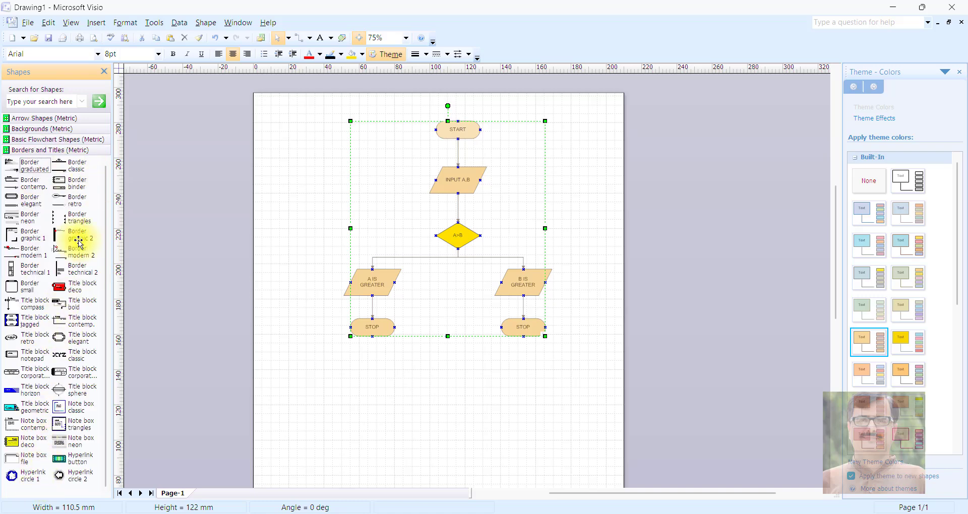
- Save the drawing as FLOWCHART in the sad folder
{"action": "left_click", "coordinate": [50, 41]}
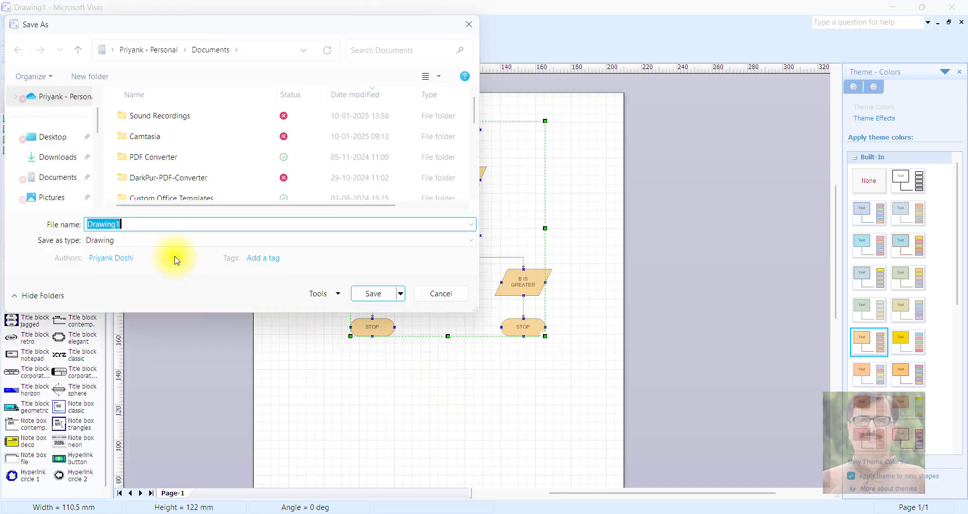
{"action": "scroll", "coordinate": [76, 142], "scroll_direction": "down", "scroll_amount": 5}
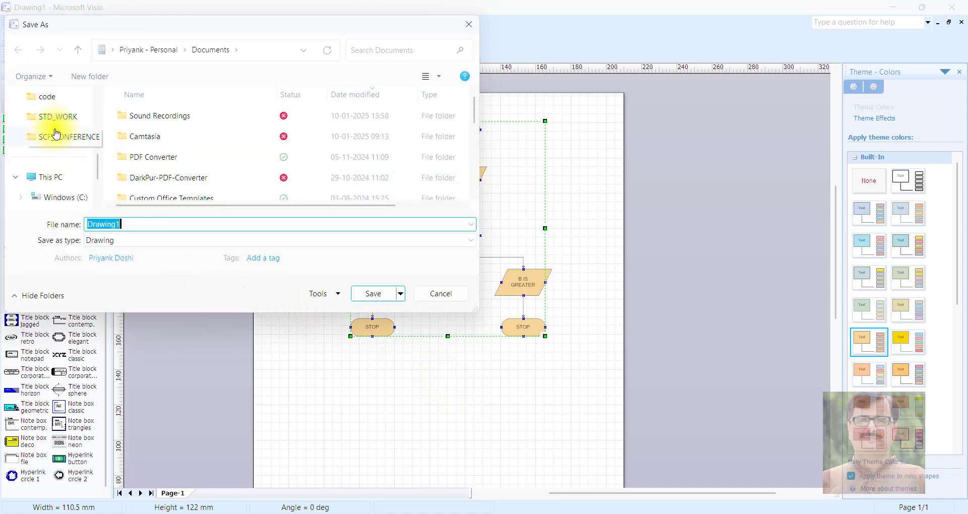
{"action": "scroll", "coordinate": [61, 177], "scroll_direction": "up", "scroll_amount": 3}
{"action": "scroll", "coordinate": [61, 176], "scroll_direction": "down", "scroll_amount": 1}
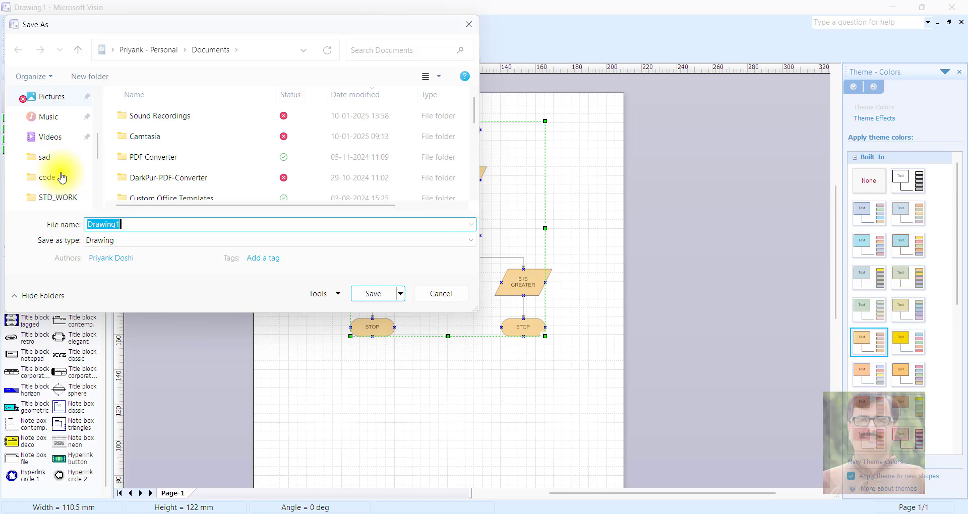
{"action": "scroll", "coordinate": [61, 177], "scroll_direction": "down", "scroll_amount": 1}
{"action": "left_click", "coordinate": [48, 117]}
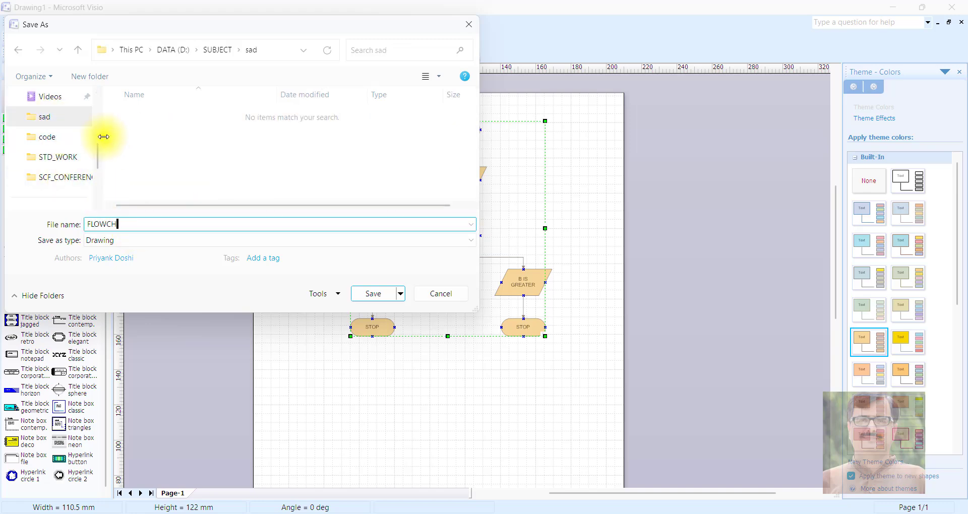
- Review the templates offered for new drawings in the Engineering, Flowchart, General and Schedule categories
{"action": "mouse_move", "coordinate": [78, 36]}
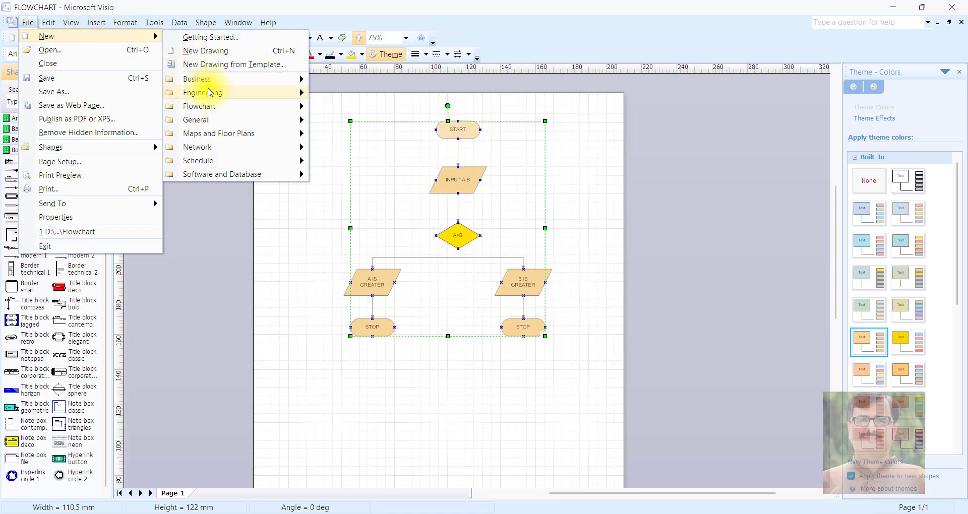
{"action": "mouse_move", "coordinate": [210, 92]}
{"action": "mouse_move", "coordinate": [214, 108]}
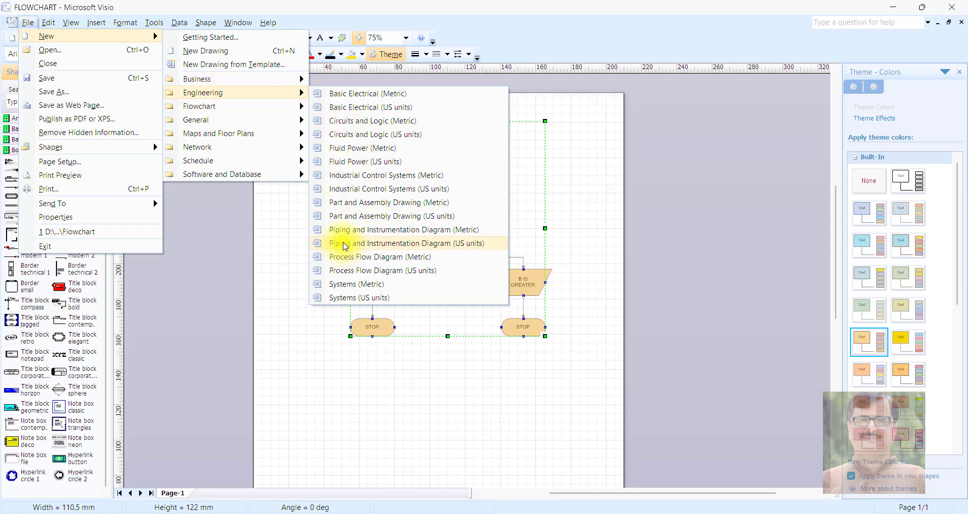
{"action": "mouse_move", "coordinate": [297, 79]}
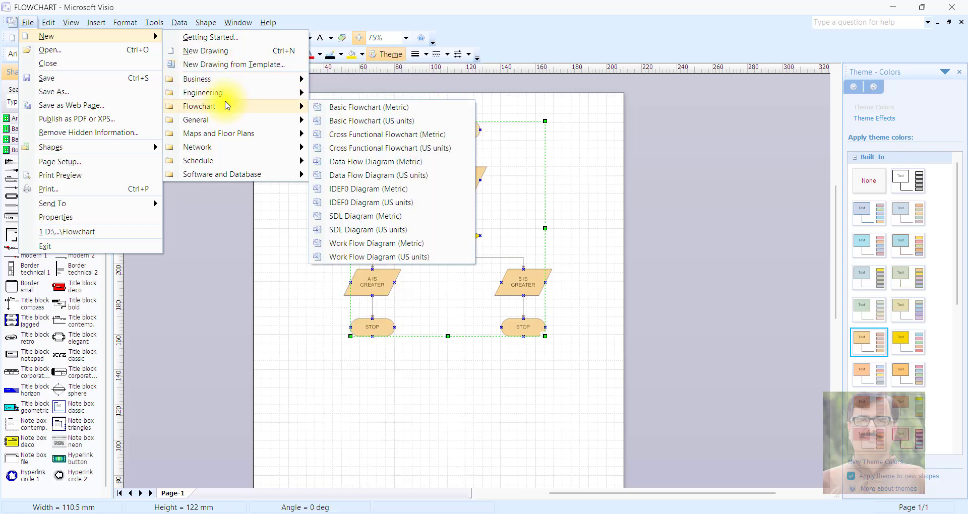
{"action": "mouse_move", "coordinate": [235, 130]}
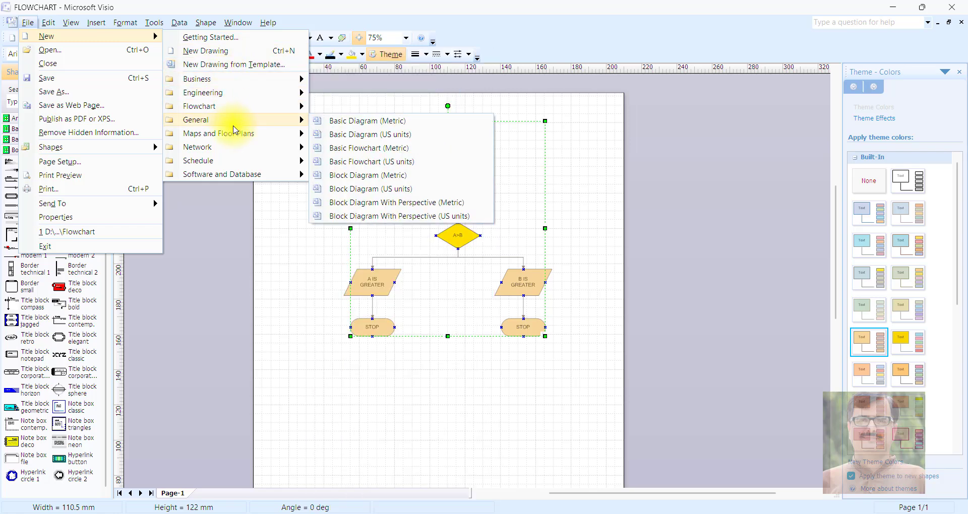
{"action": "mouse_move", "coordinate": [237, 147]}
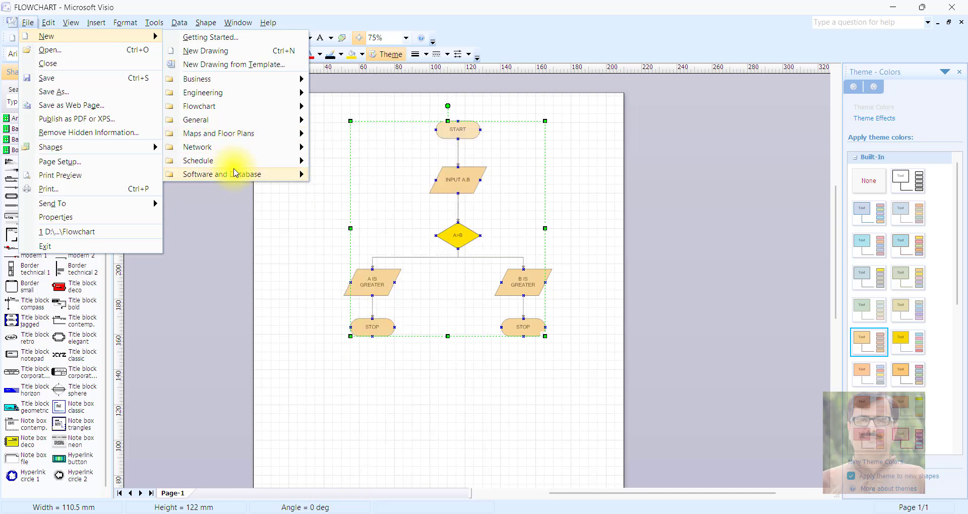
{"action": "mouse_move", "coordinate": [238, 164]}
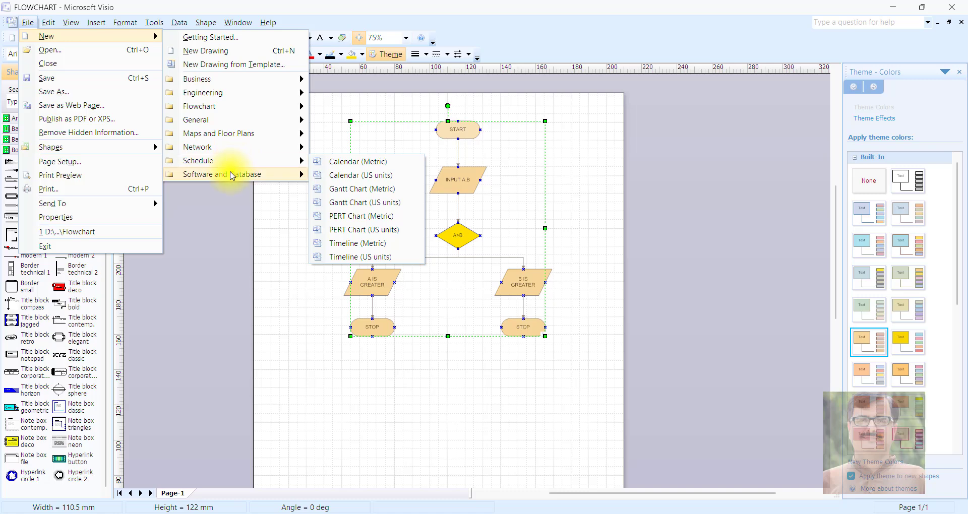
{"action": "left_click", "coordinate": [897, 50]}
- Close the flowchart drawing and create a new one from the Business template Marketing Charts and Diagrams (Metric)
{"action": "left_click", "coordinate": [958, 22]}
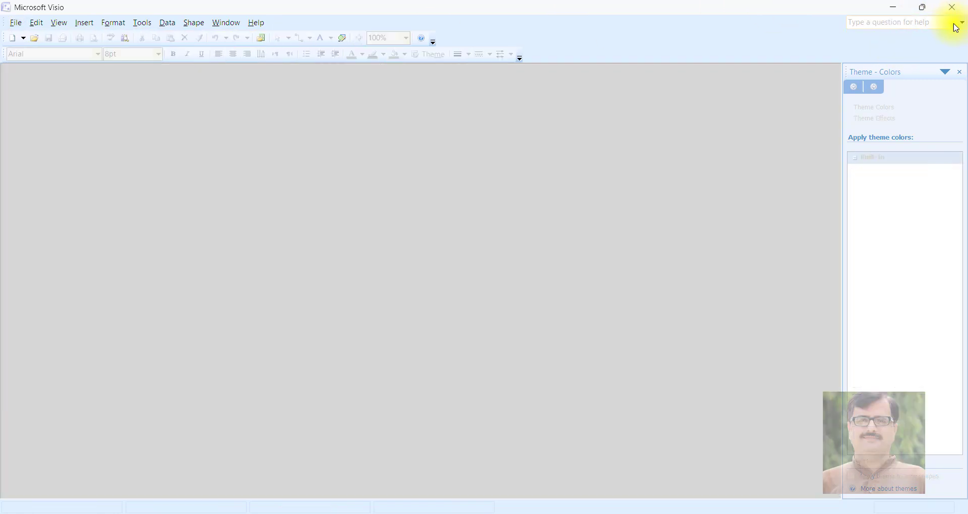
{"action": "left_click", "coordinate": [15, 22]}
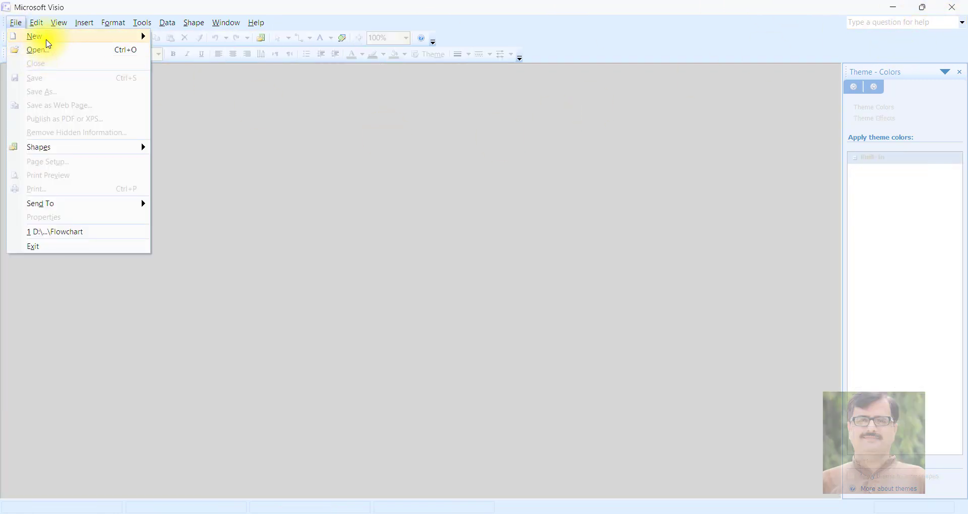
{"action": "mouse_move", "coordinate": [38, 36]}
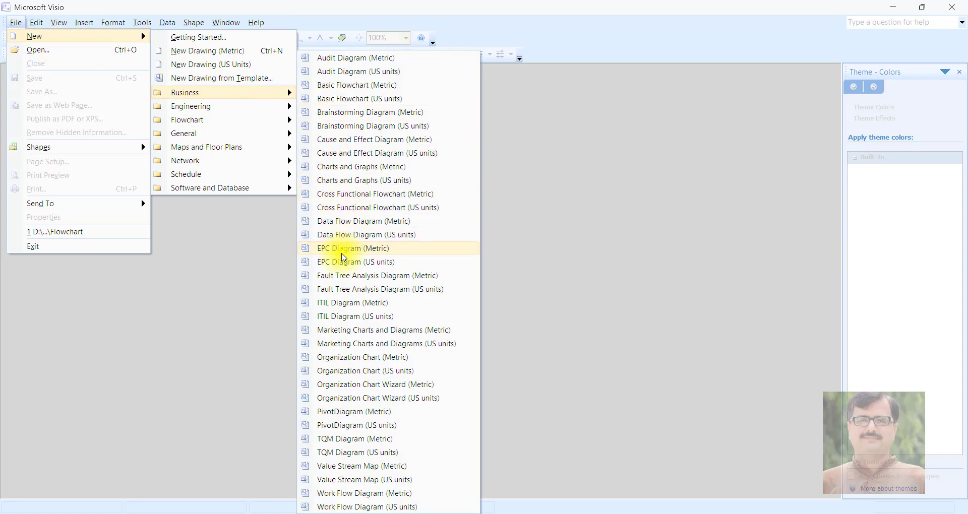
{"action": "left_click", "coordinate": [322, 332]}
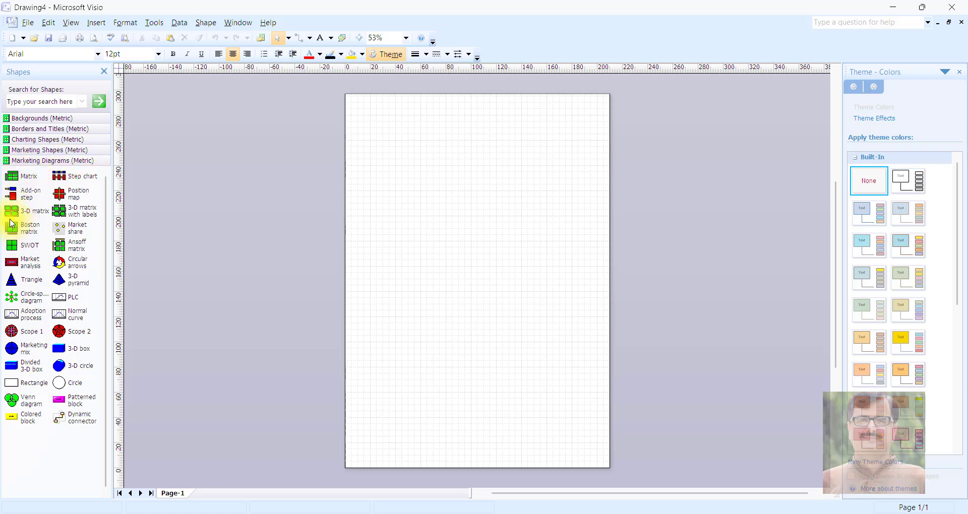
- Add a SWOT diagram to the upper middle of the page and enlarge it to 150 mm wide by 125 mm high
{"action": "left_click_drag", "start_coordinate": [18, 240], "coordinate": [464, 204]}
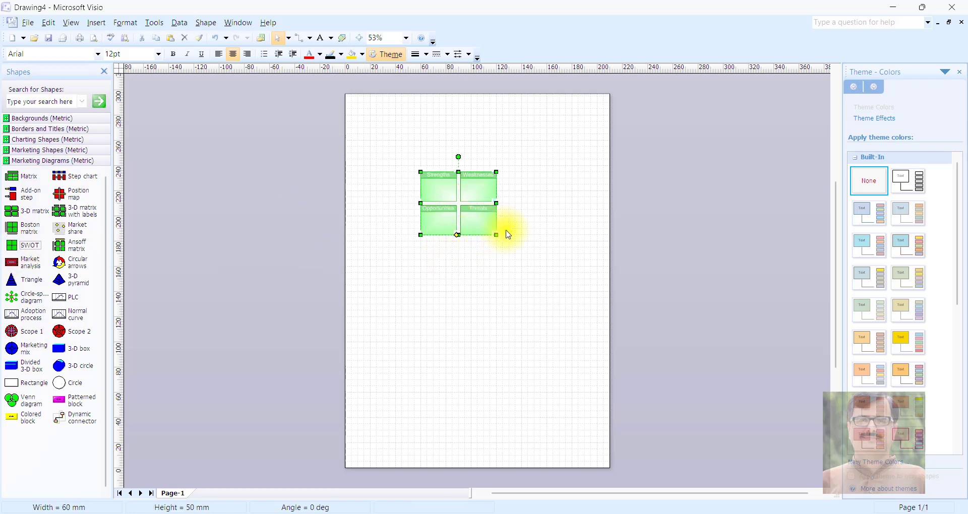
{"action": "left_click_drag", "start_coordinate": [497, 234], "coordinate": [525, 324]}
{"action": "left_click_drag", "start_coordinate": [518, 274], "coordinate": [471, 255]}
- Examine the individual quadrants of the SWOT diagram and the commands available for the Strengths box
{"action": "left_click", "coordinate": [409, 187]}
{"action": "left_click", "coordinate": [502, 199]}
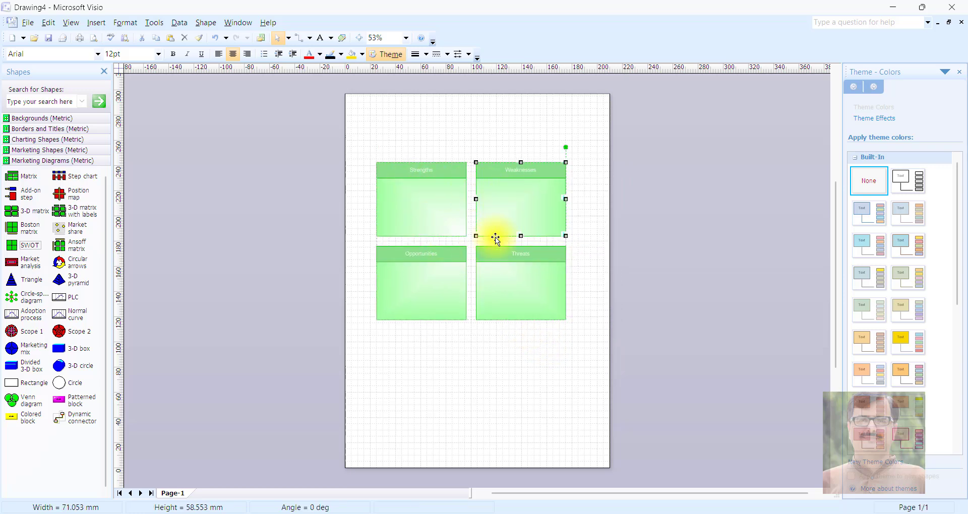
{"action": "left_click", "coordinate": [439, 289]}
{"action": "left_click", "coordinate": [523, 287]}
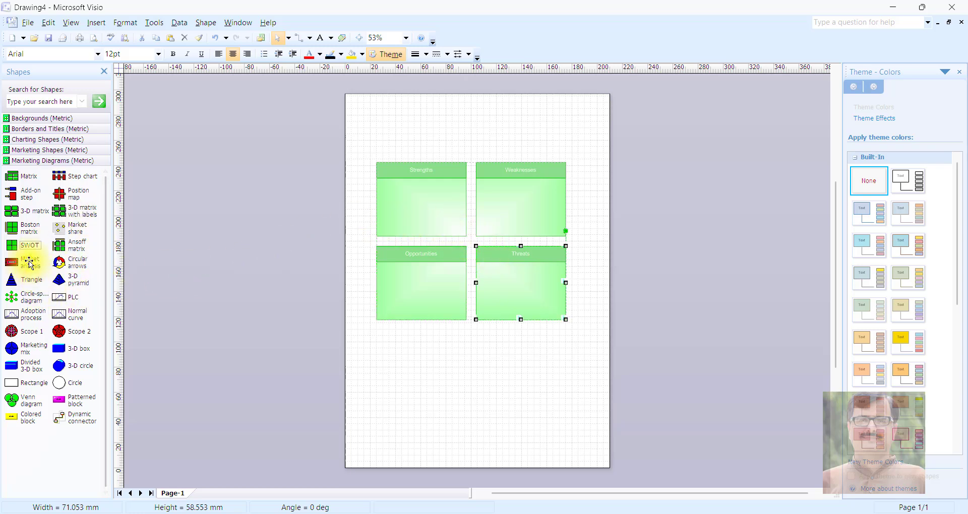
{"action": "left_click", "coordinate": [393, 200]}
{"action": "right_click", "coordinate": [393, 200]}
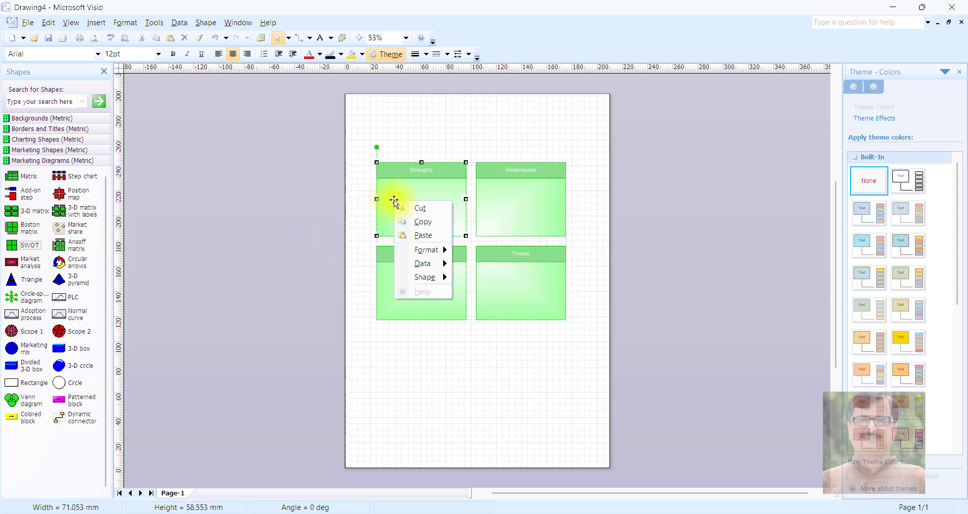
{"action": "left_click", "coordinate": [399, 192]}
{"action": "left_click", "coordinate": [399, 194]}
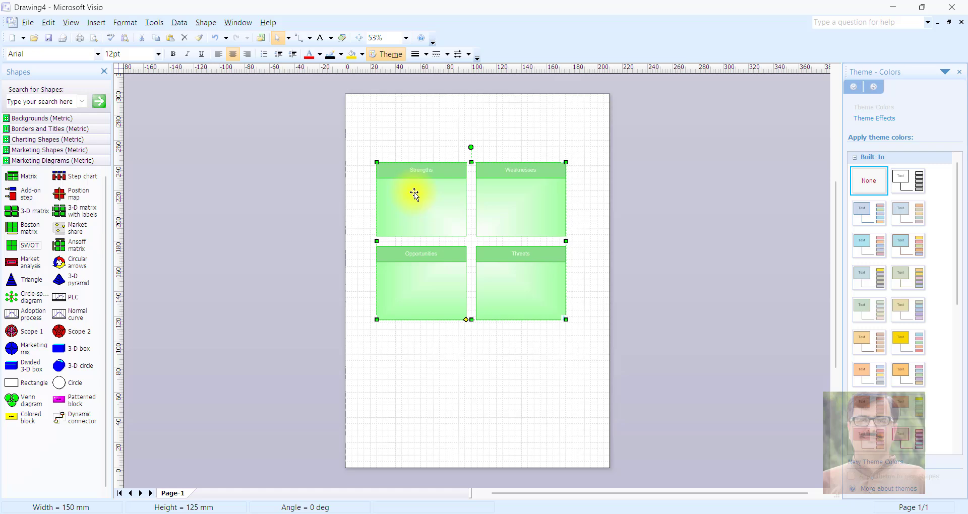
{"action": "double_click", "coordinate": [415, 195]}
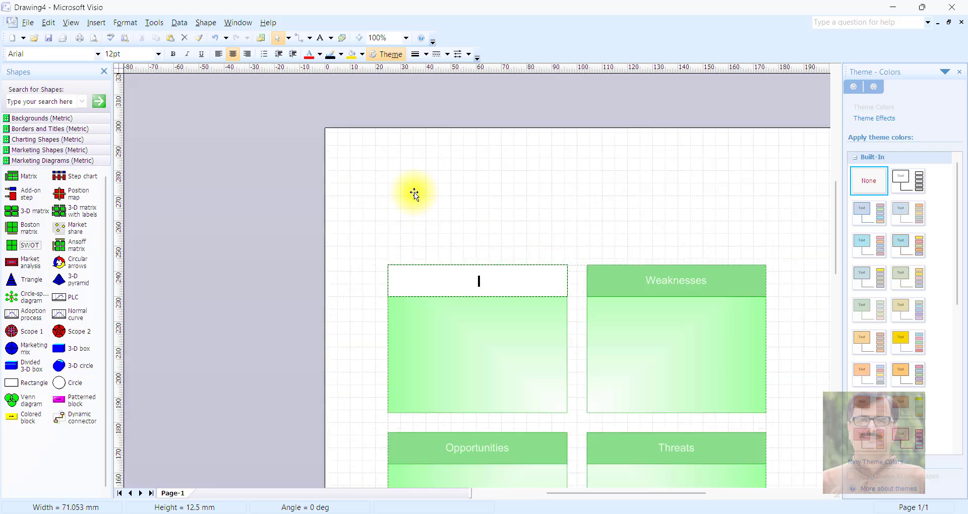
{"action": "key", "text": "Escape"}
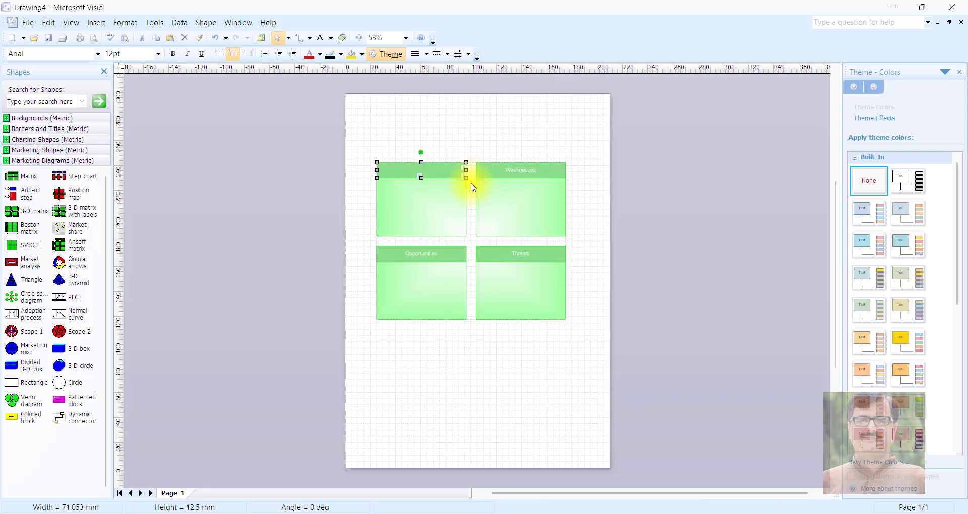
{"action": "key", "text": "F2"}
- Enter the text "I know Java, ReactJs..." in the body of the Strengths box
{"action": "left_click", "coordinate": [479, 350]}
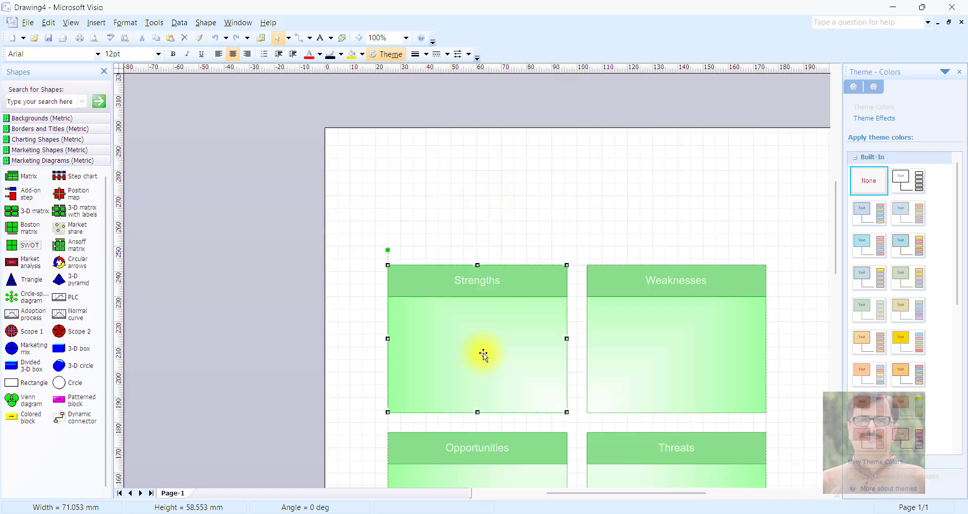
{"action": "double_click", "coordinate": [473, 327]}
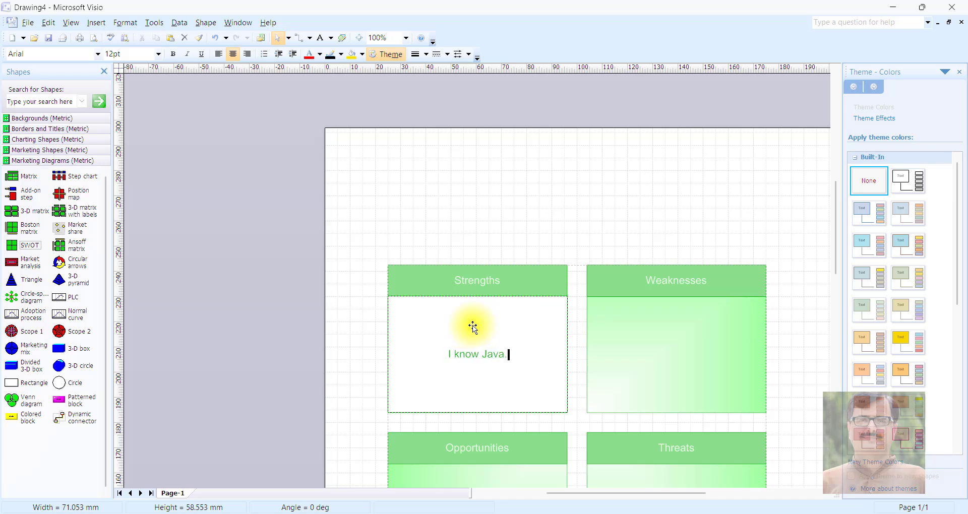
{"action": "key", "text": "Return"}
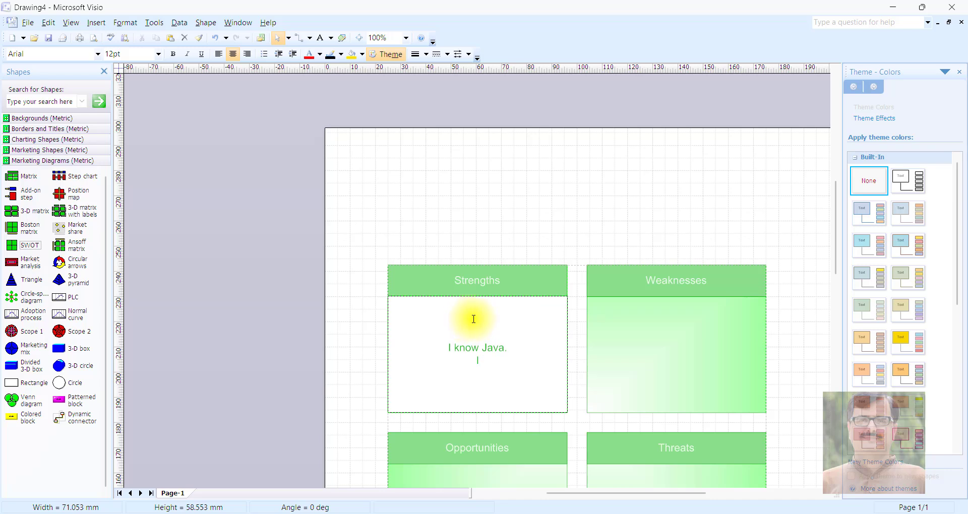
{"action": "key", "text": "BackSpace"}
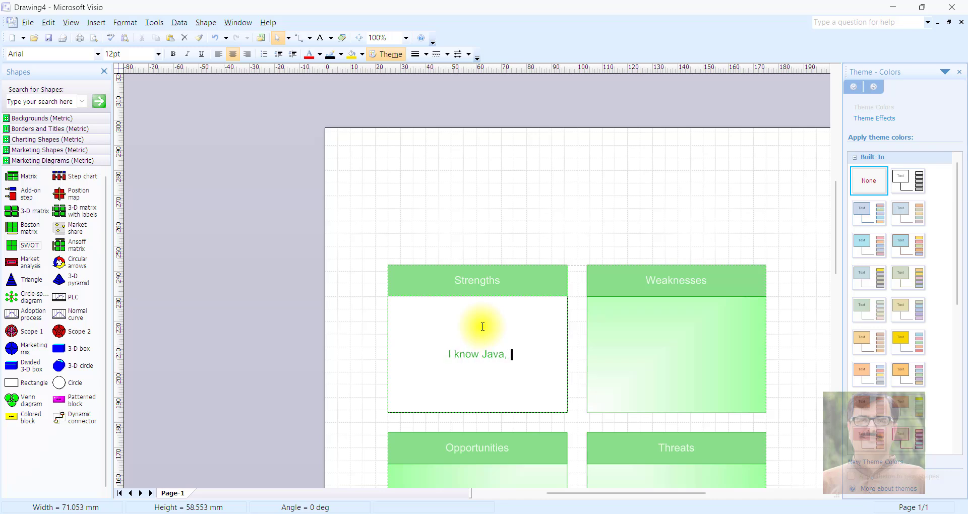
{"action": "type", "text": "React"}
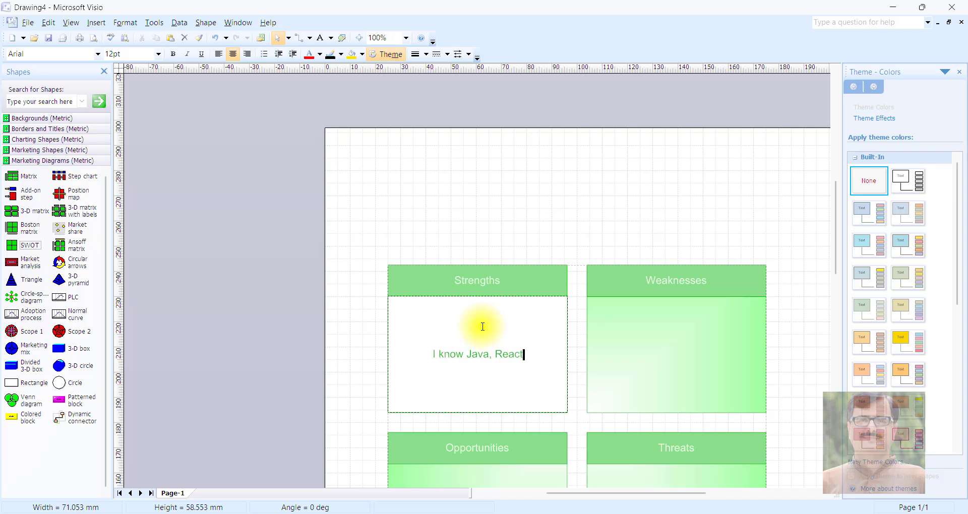
{"action": "type", "text": "Js..."}
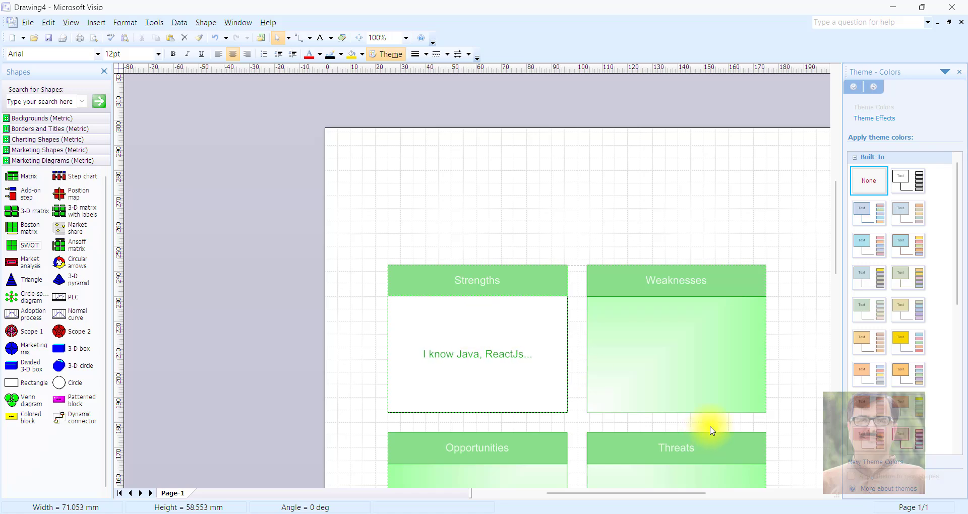
{"action": "key", "text": "Escape"}
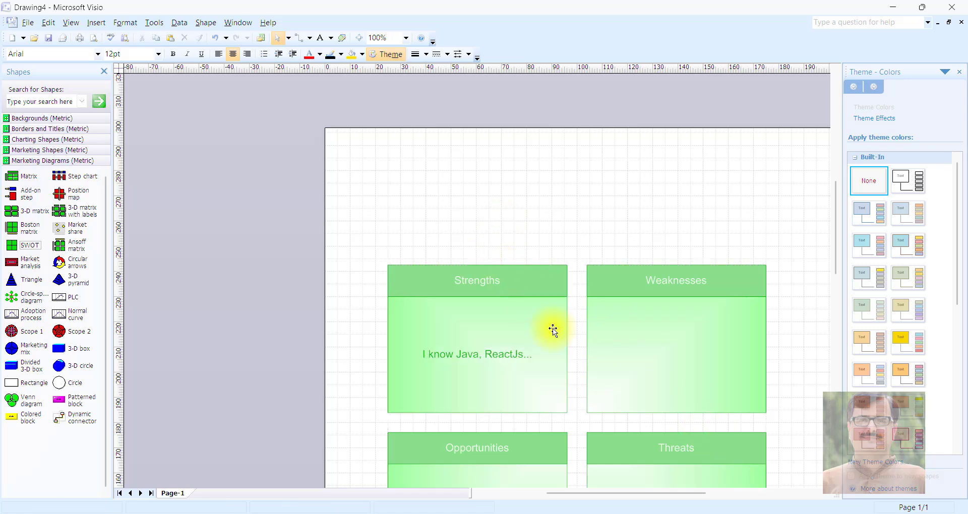
{"action": "left_click", "coordinate": [611, 348]}
{"action": "scroll", "coordinate": [550, 354], "scroll_direction": "down", "scroll_amount": 3}
{"action": "scroll", "coordinate": [550, 354], "scroll_direction": "down", "scroll_amount": 2}
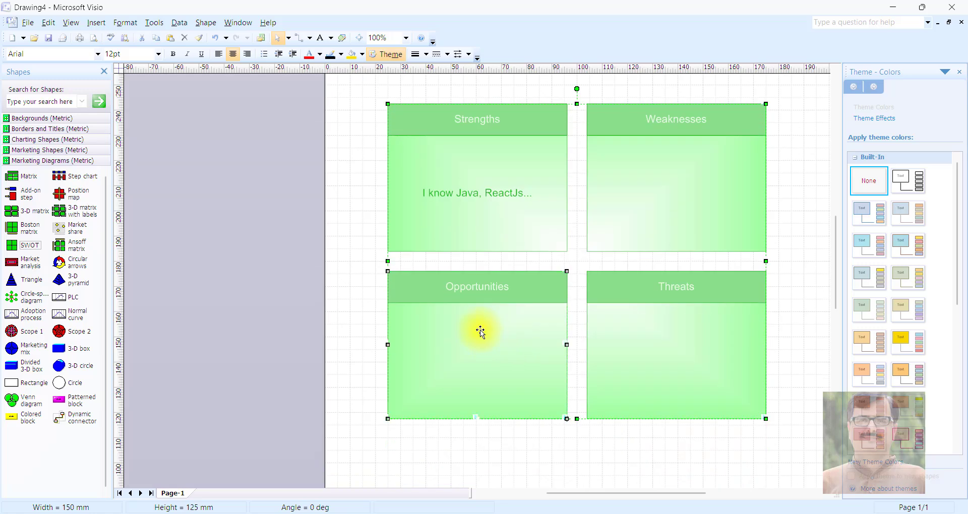
{"action": "left_click", "coordinate": [479, 331]}
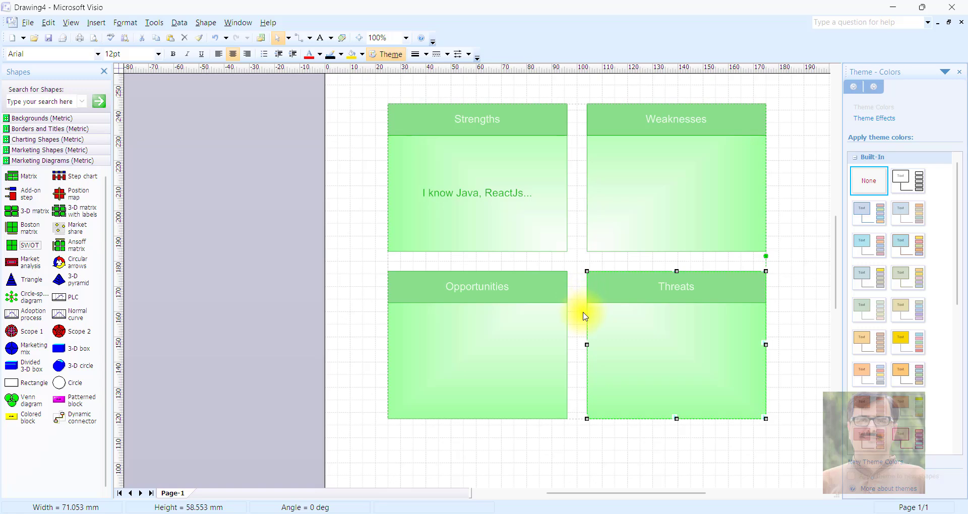
- Open the Backgrounds (Metric) shape collection to look over the available page backgrounds
{"action": "left_click", "coordinate": [27, 119]}
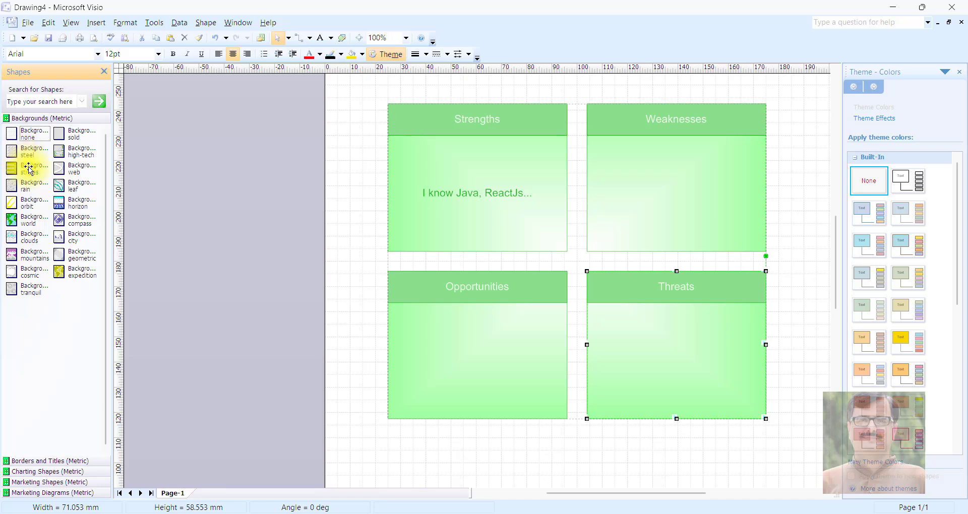